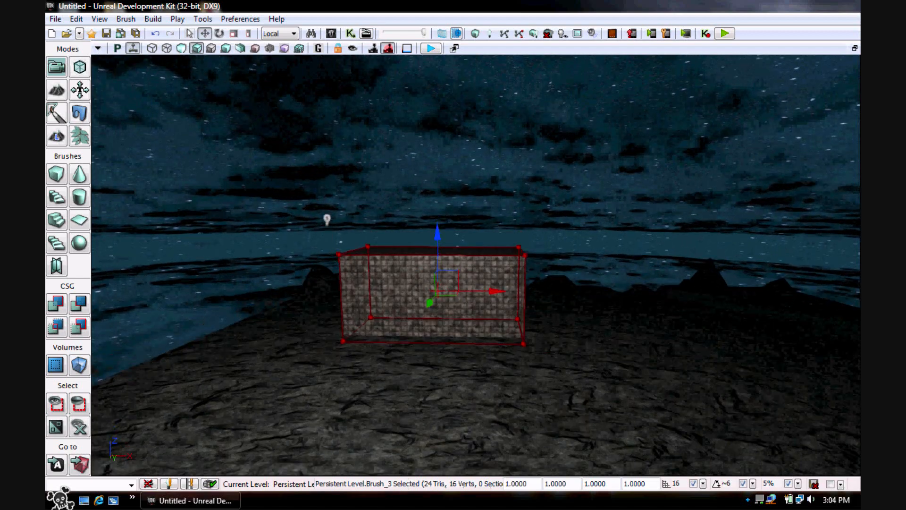
Check the size and Hollow settings of the cube builder brush used for the stone room.
mouse_move(453, 269)
mouse_down()
mouse_move(453, 288)
mouse_move(437, 288)
mouse_move(443, 231)
mouse_move(443, 253)
mouse_up()
mouse_move(443, 253)
right_down()
mouse_move(425, 252)
mouse_move(512, 241)
mouse_move(385, 239)
mouse_move(399, 245)
right_up()
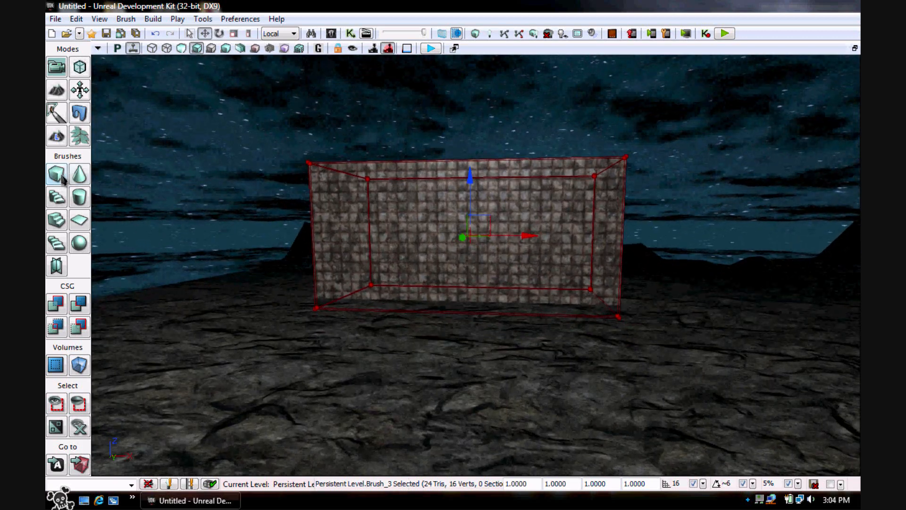
right_click(63, 179)
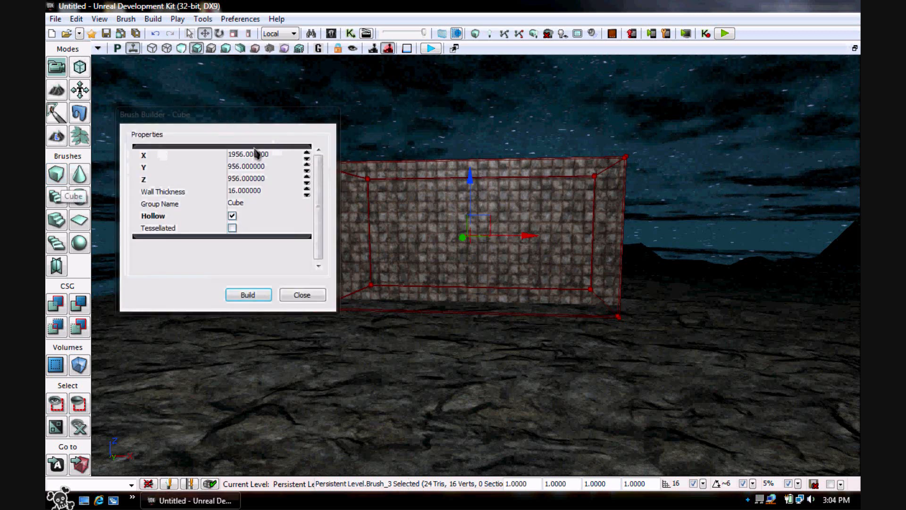
click(241, 155)
click(301, 295)
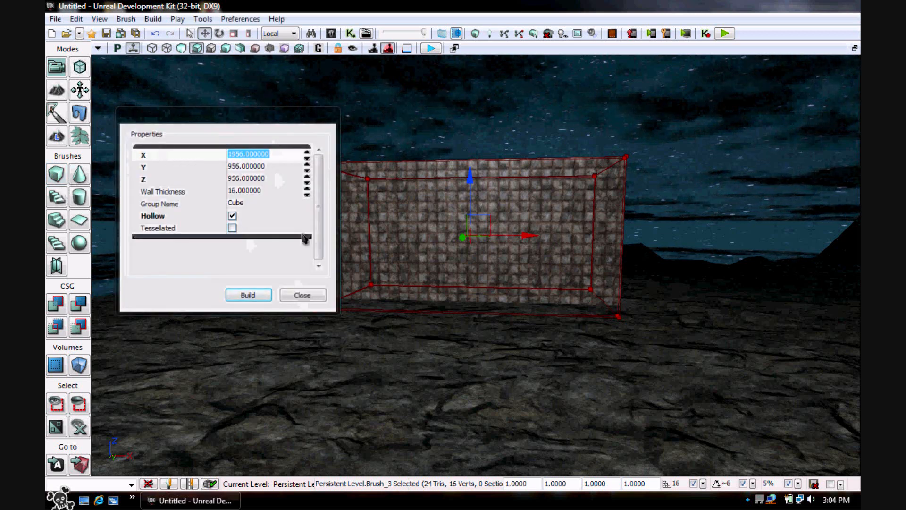
Search all assets in the Content Browser for "door" and restrict the results to Static Meshes.
click(100, 19)
mouse_move(108, 36)
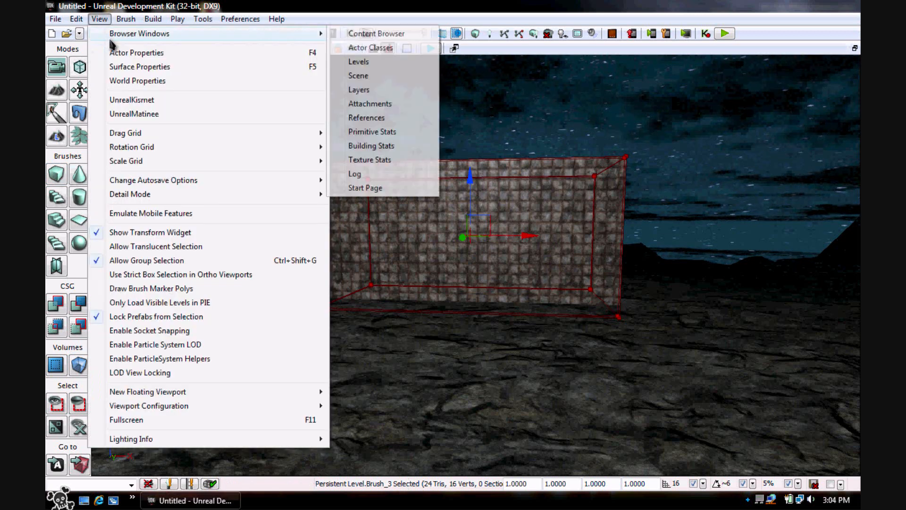
click(409, 34)
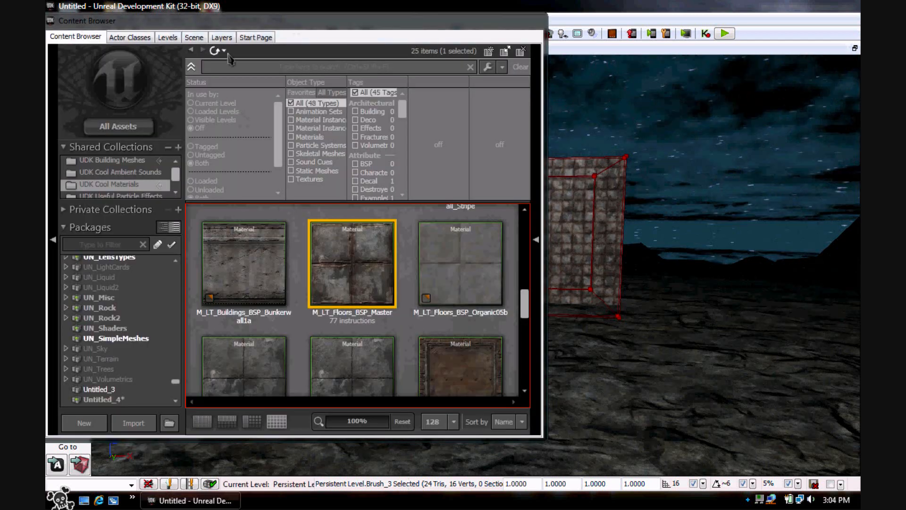
text(door)
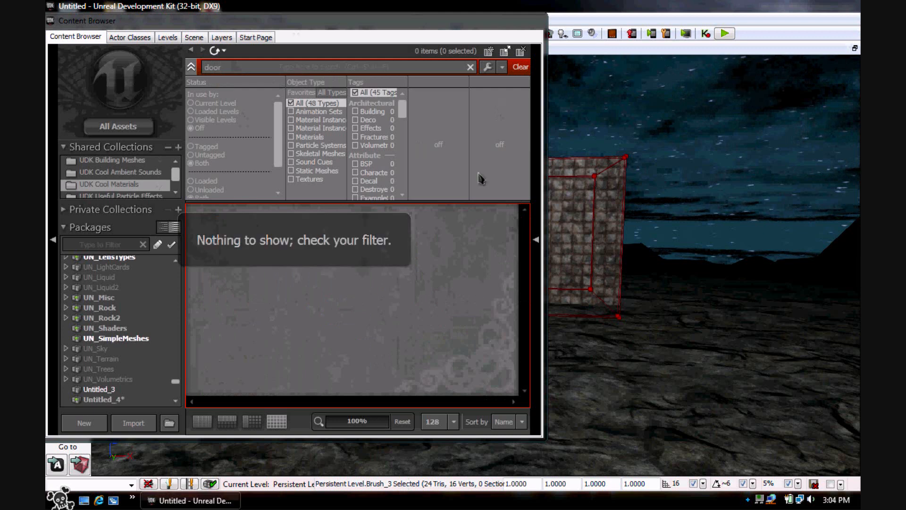
click(134, 131)
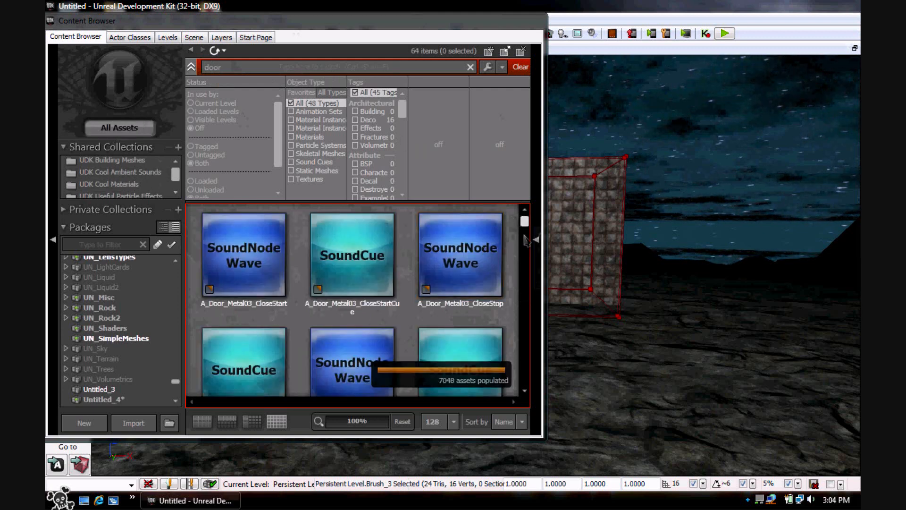
scroll(524, 224, down, 4)
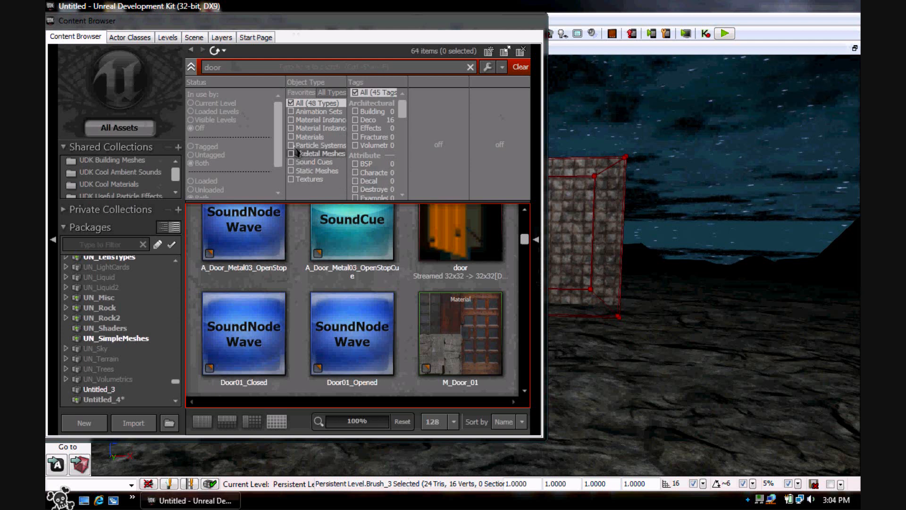
click(291, 172)
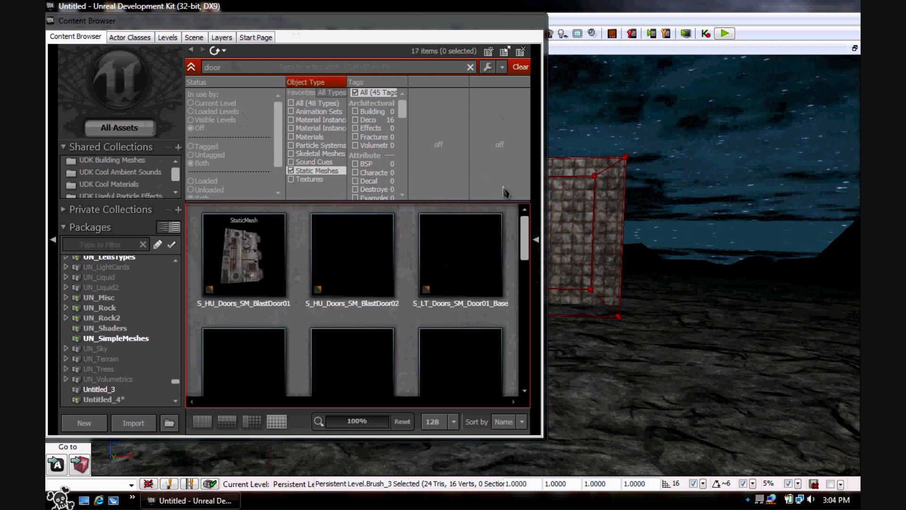
Place the S_LT_Doors_SM_DoorWay04 static mesh on the room's front wall and close the Content Browser.
scroll(528, 236, down, 1)
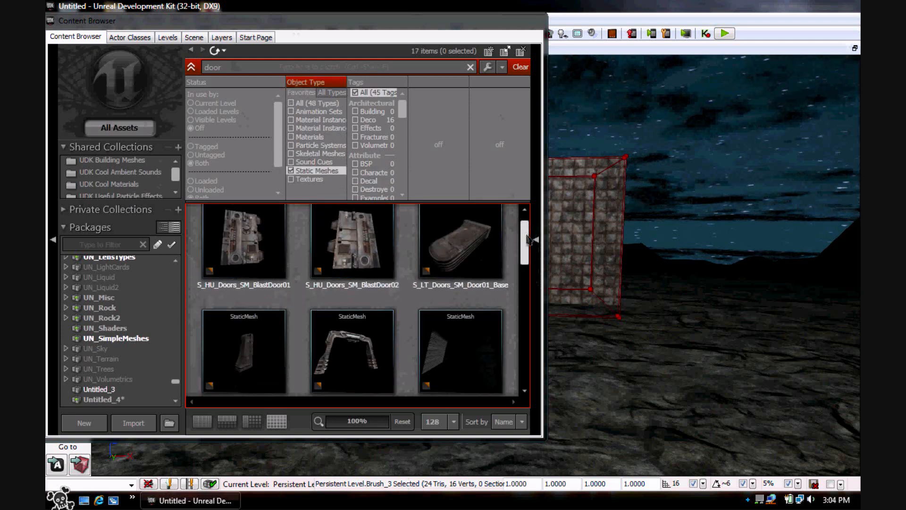
scroll(528, 248, down, 2)
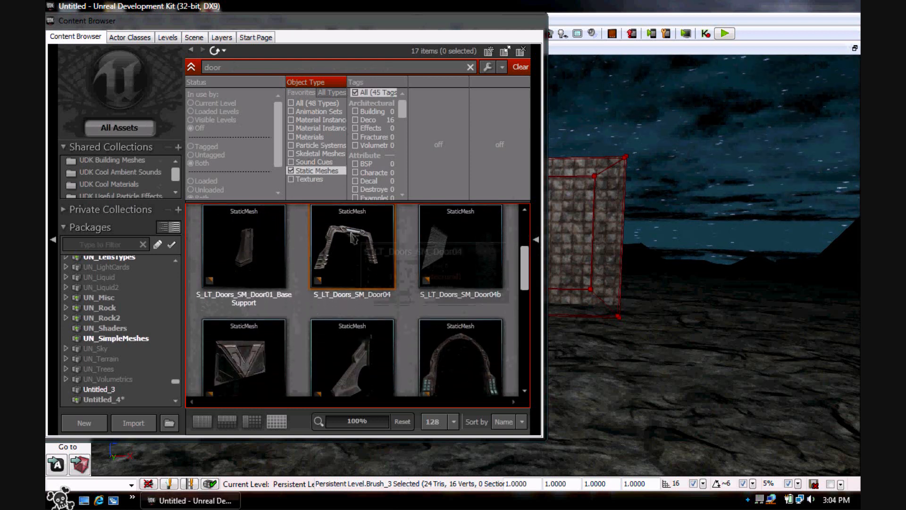
scroll(250, 349, down, 1)
click(249, 353)
drag(248, 353, 578, 247)
drag(561, 277, 567, 251)
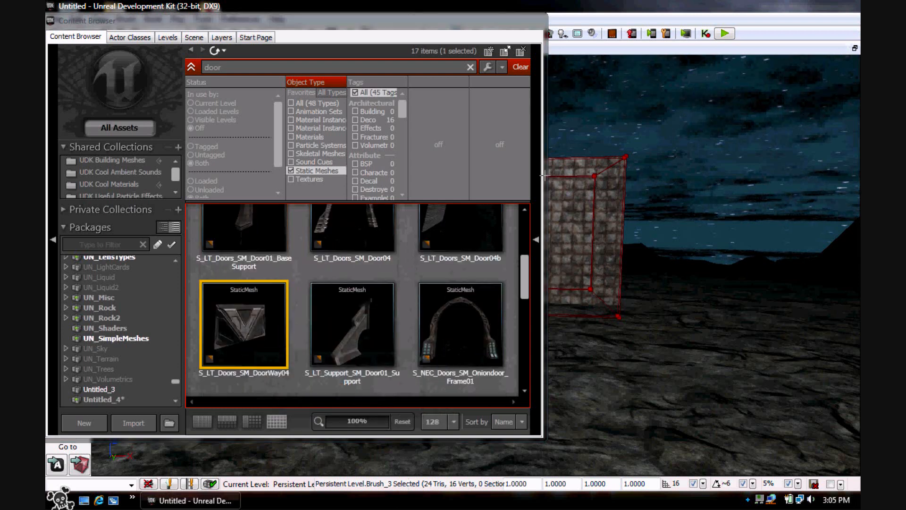
click(533, 18)
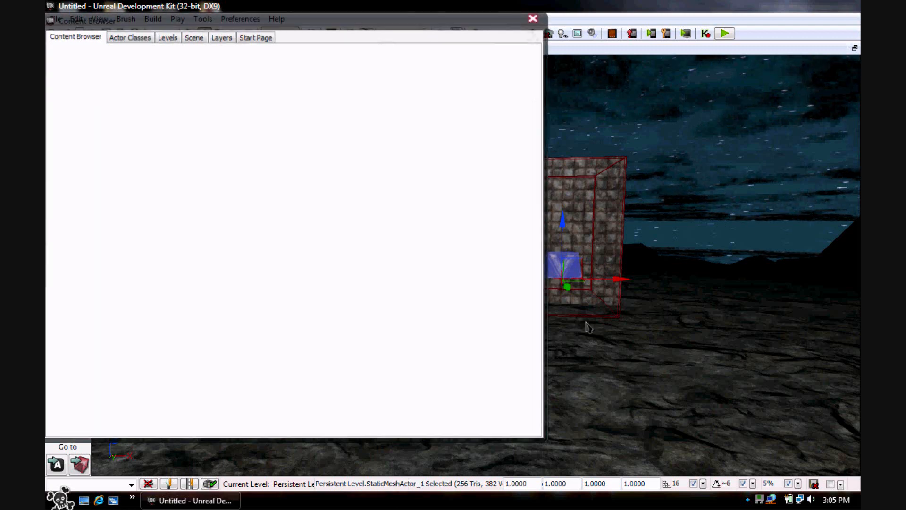
Move the door mesh along the front wall towards its middle and lower it to the ground.
right_drag(632, 266, 632, 265)
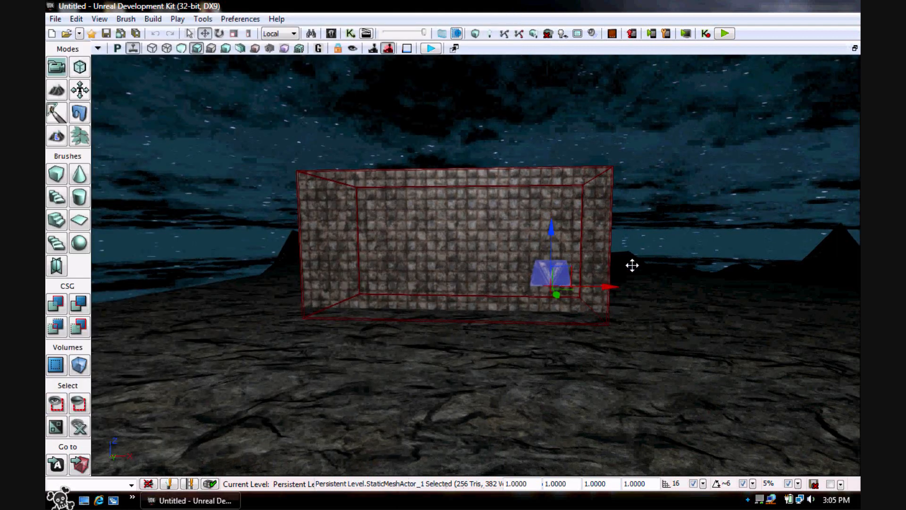
scroll(632, 266, up, 10)
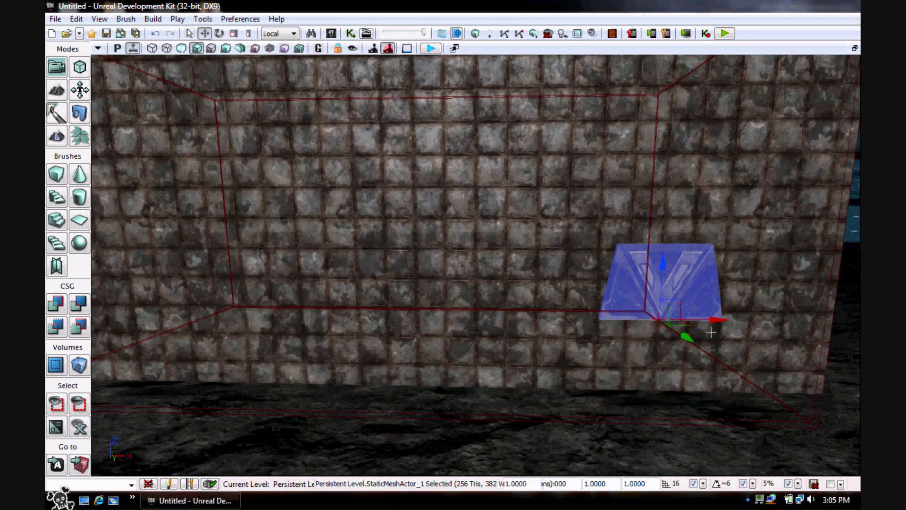
drag(714, 322, 400, 318)
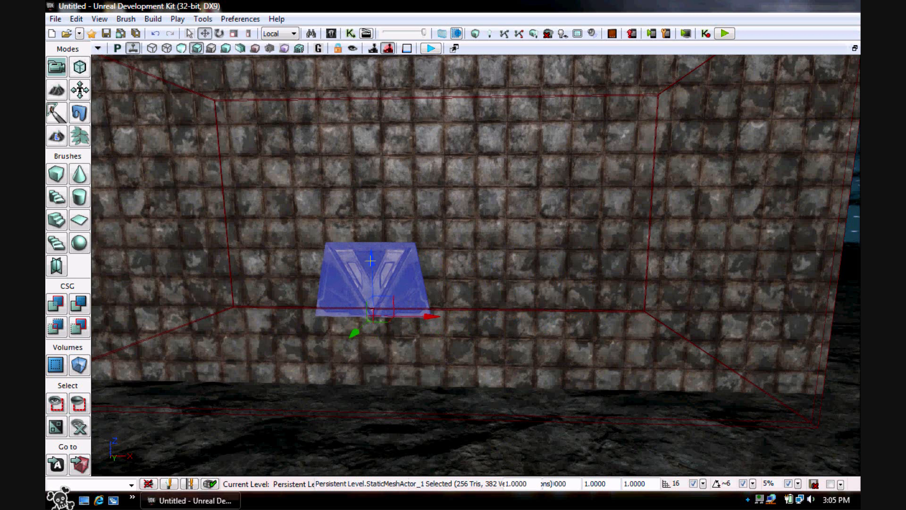
drag(371, 261, 352, 356)
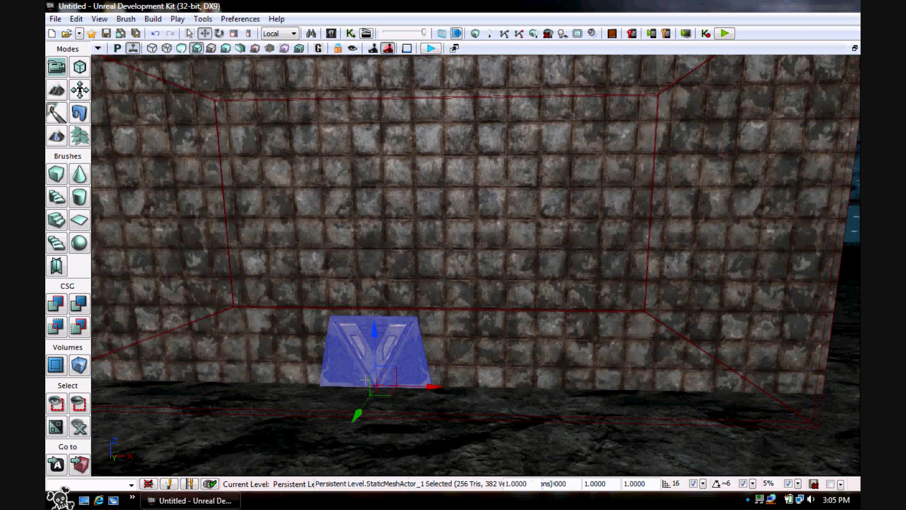
Rebuild the cube builder brush with its X size set to 56.
scroll(373, 390, down, 8)
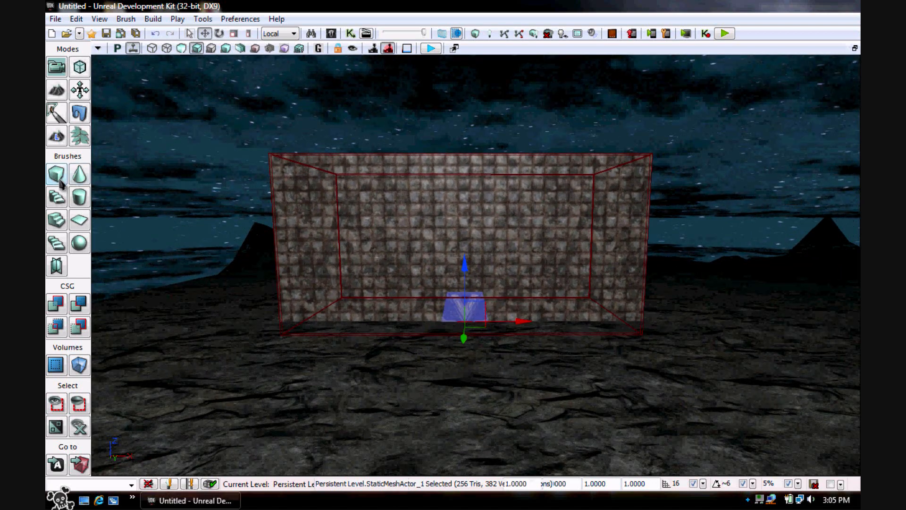
click(58, 174)
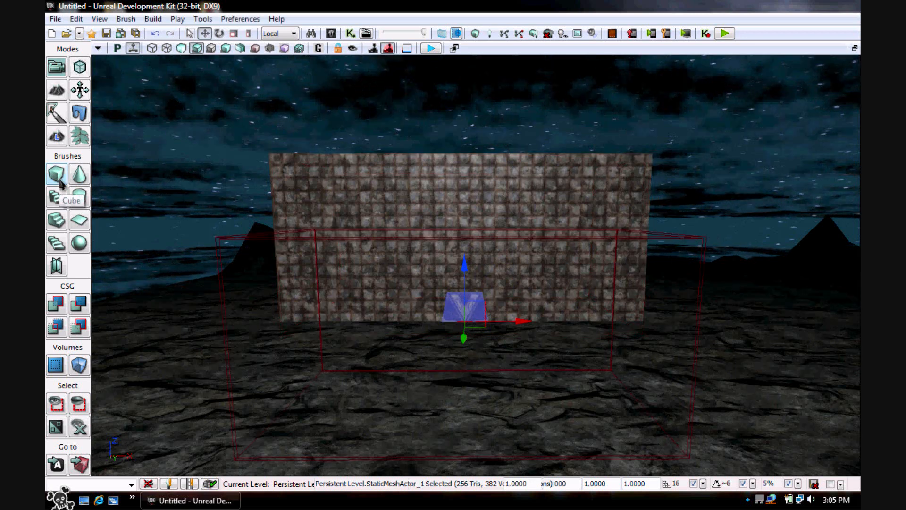
right_click(58, 176)
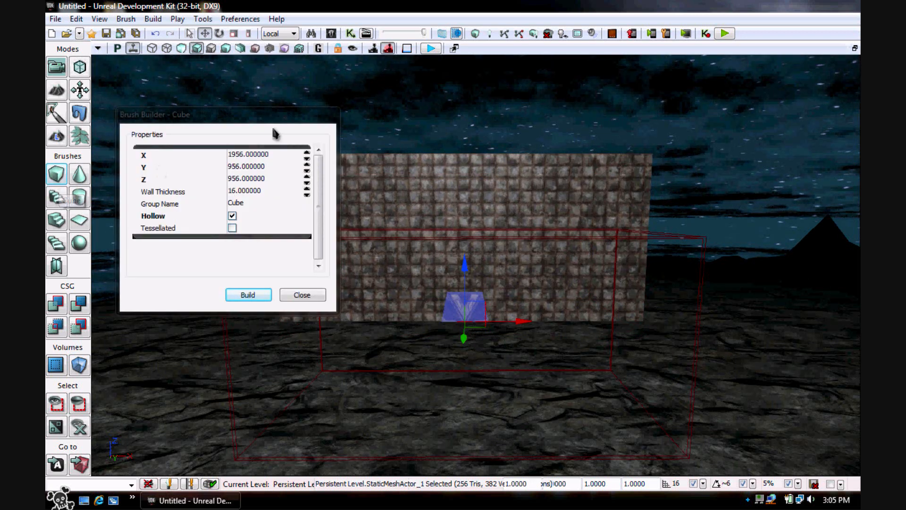
drag(233, 117, 229, 151)
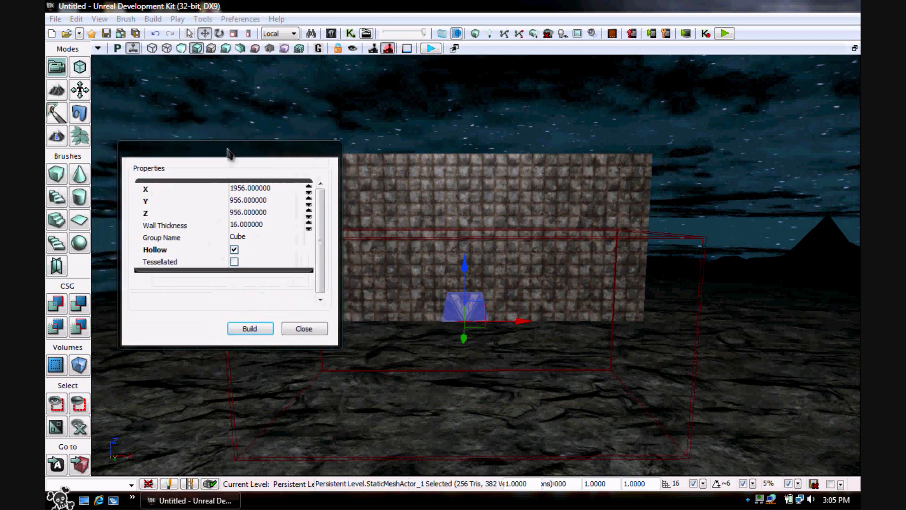
click(238, 191)
click(237, 189)
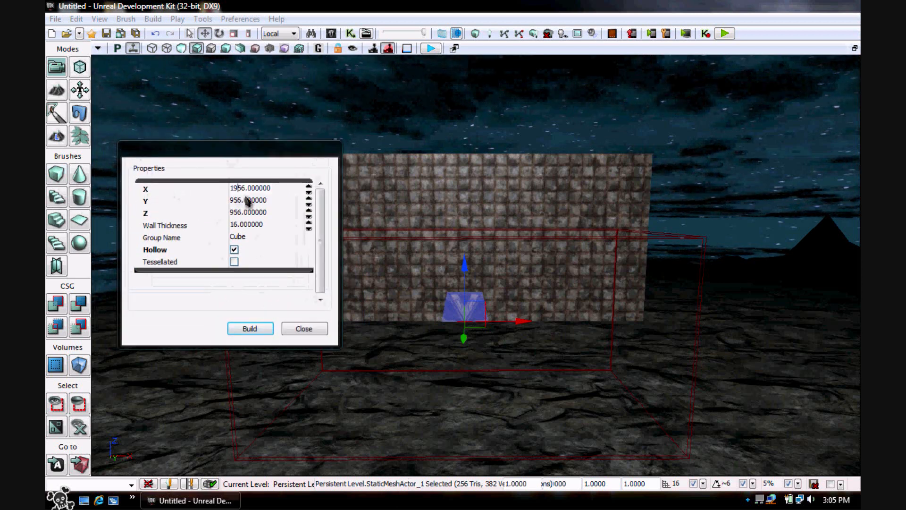
key(BackSpace)
key(BackSpace)
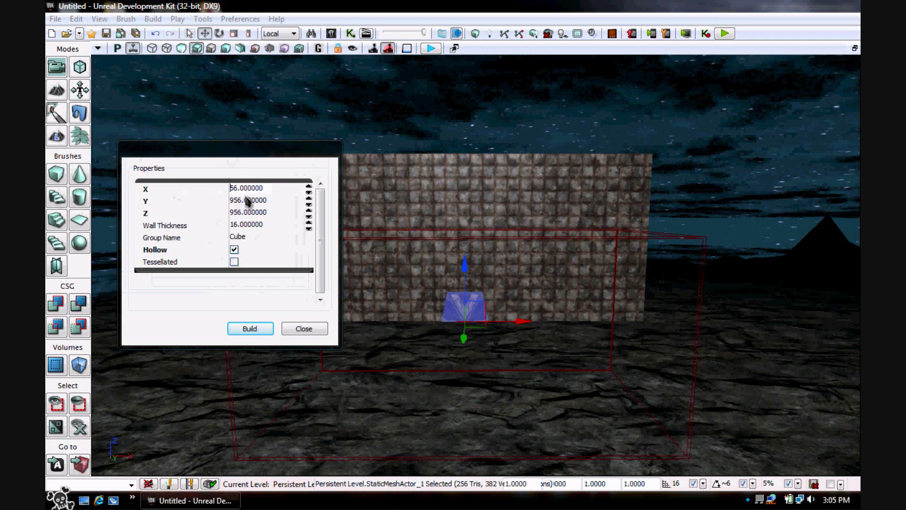
click(258, 331)
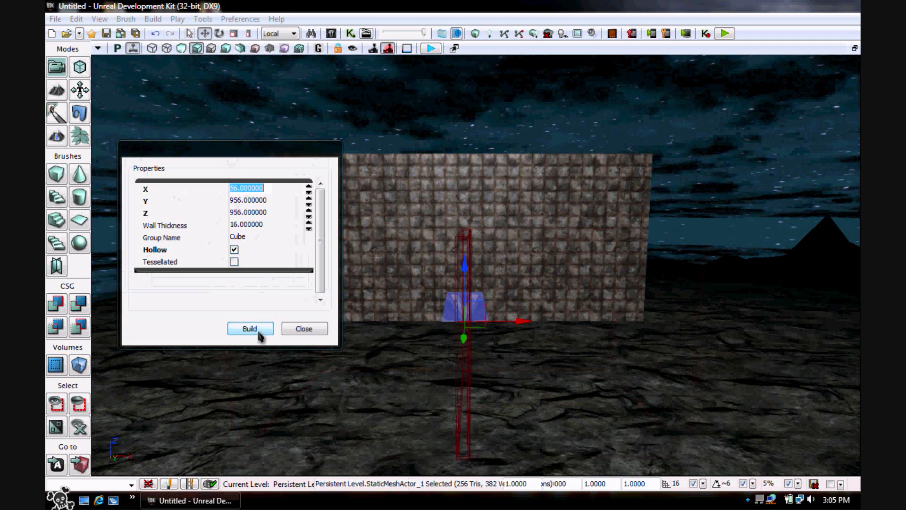
Make the cube brush solid by disabling Hollow and rebuild it with an X size of 59.
click(234, 249)
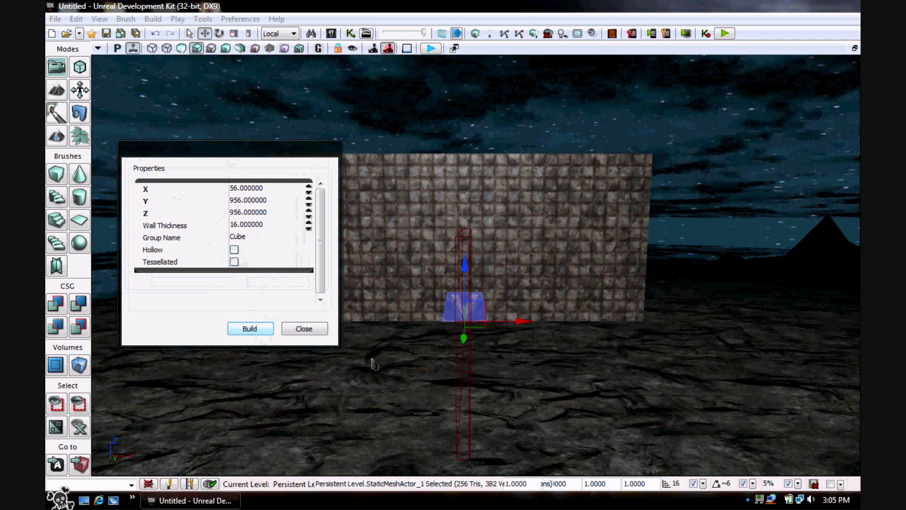
click(234, 190)
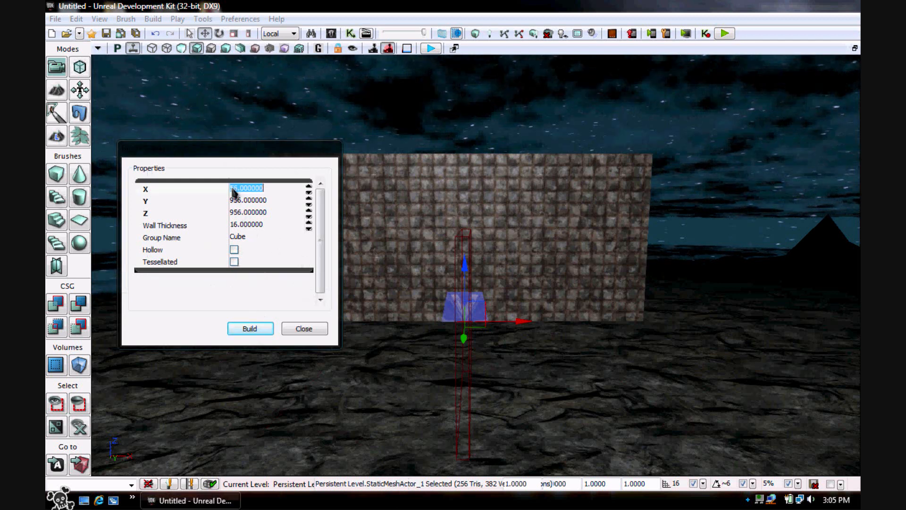
click(235, 190)
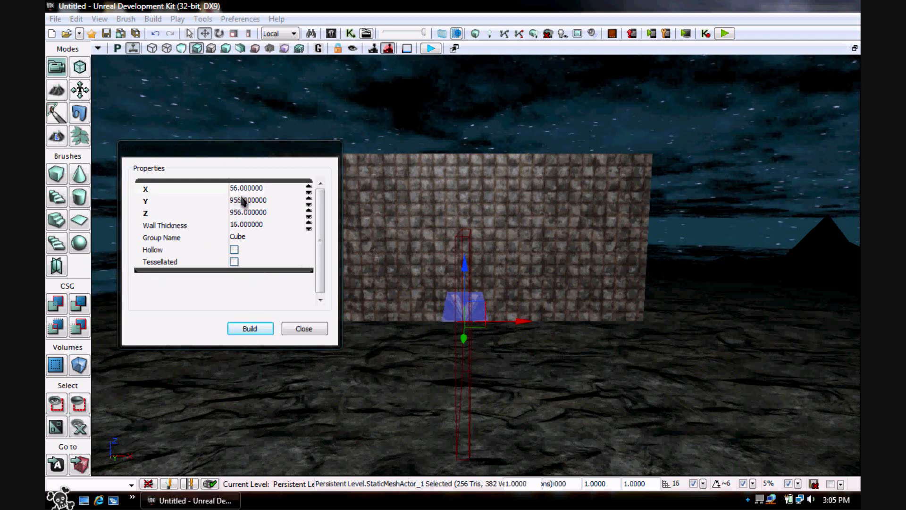
key(BackSpace)
text(9)
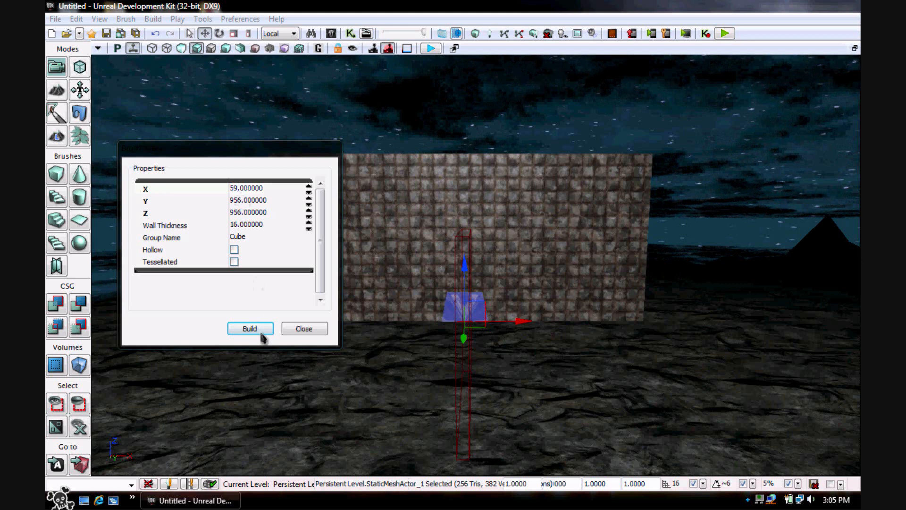
click(261, 329)
Widen the cube brush by rebuilding it with an X size of 99 and then 109.
click(233, 189)
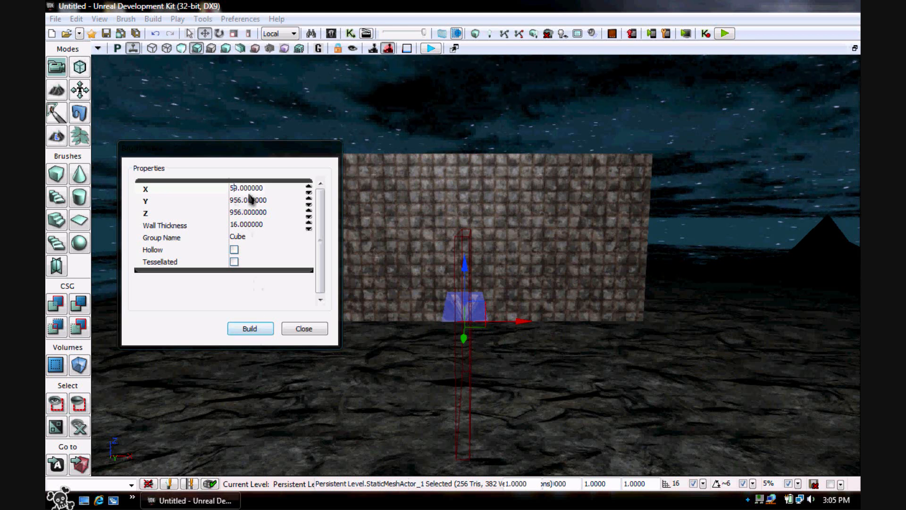
click(253, 329)
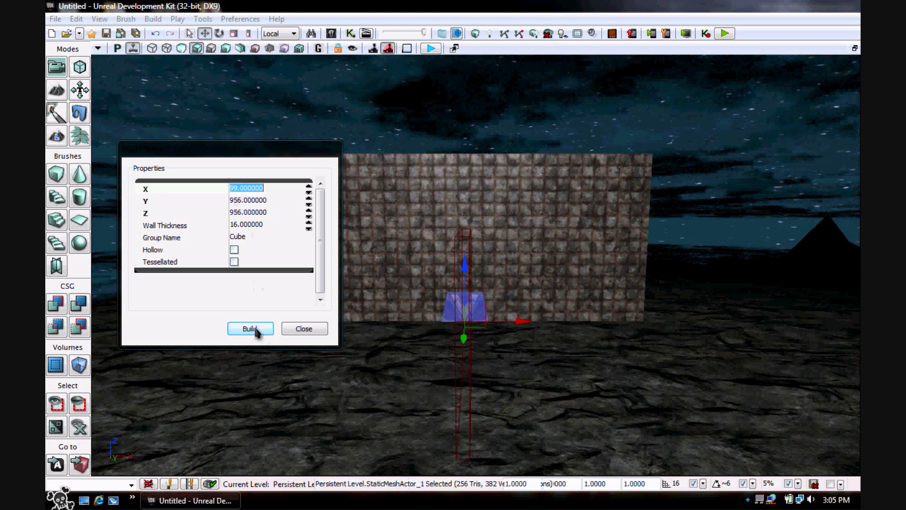
click(231, 188)
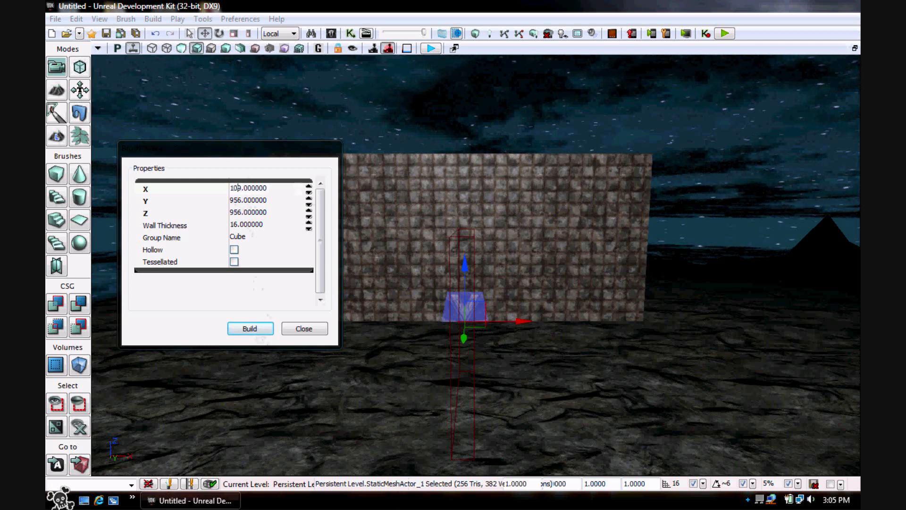
click(243, 328)
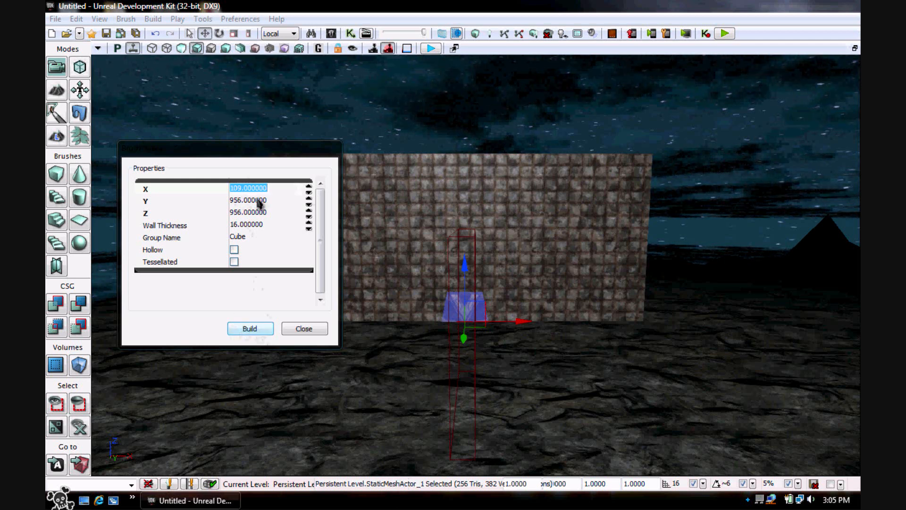
Set the cube brush's X size to 139 and rebuild it.
click(237, 189)
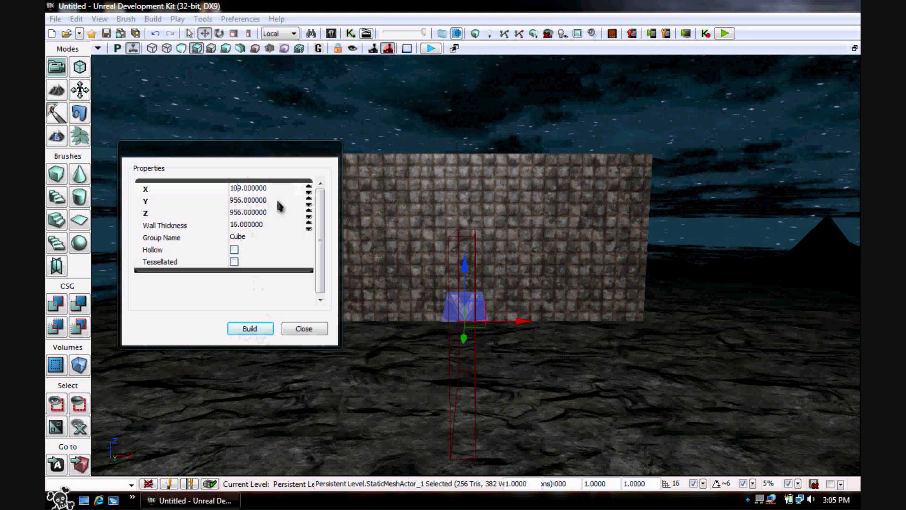
key(BackSpace)
text(3)
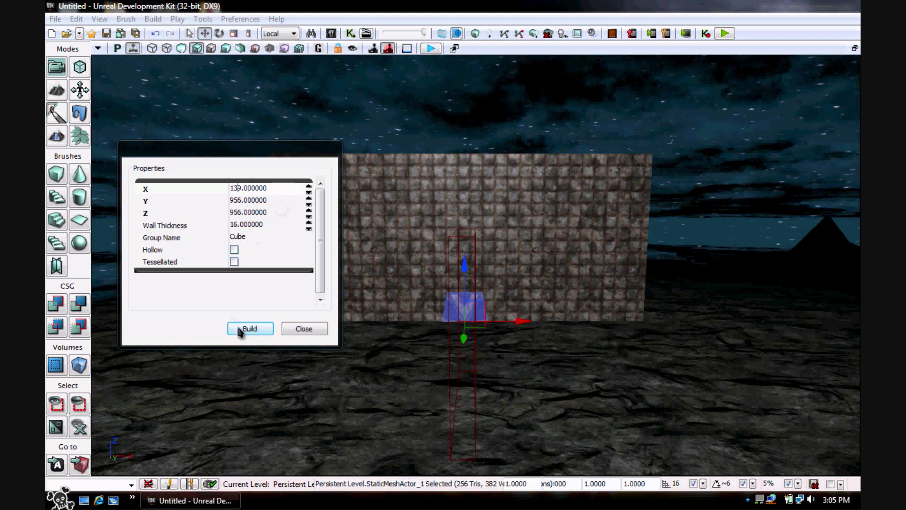
click(241, 329)
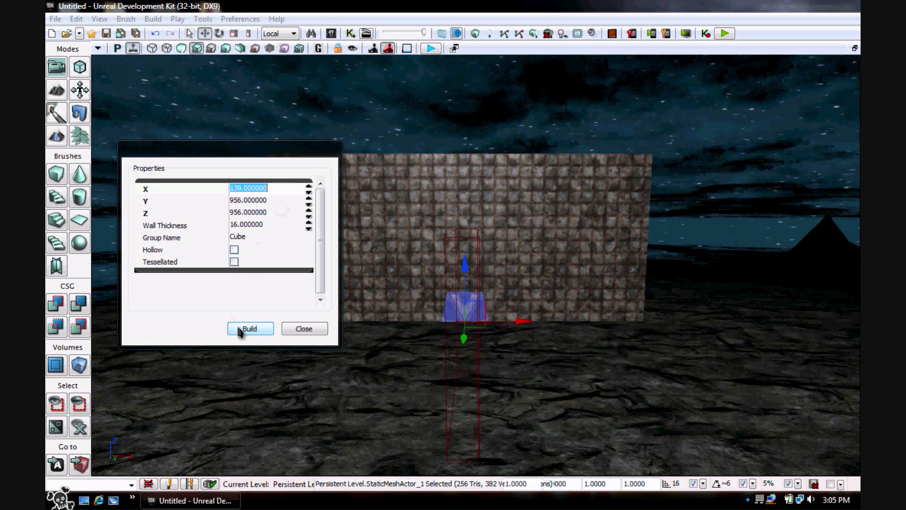
Set the cube brush's X size to 149 and rebuild it.
click(237, 188)
key(BackSpace)
text(4)
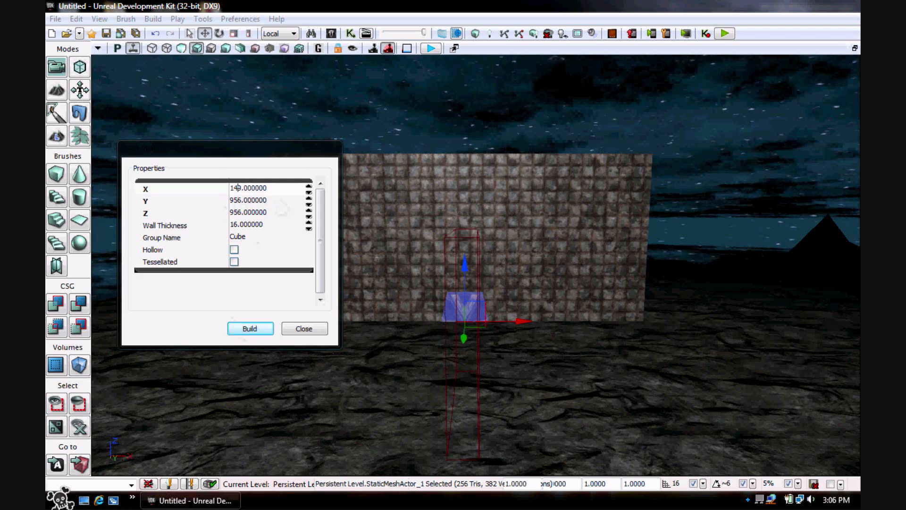
click(259, 326)
Reduce the cube brush's height by rebuilding it with a Z size of 56 and then 59.
mouse_move(415, 302)
mouse_down()
mouse_move(419, 212)
mouse_move(414, 352)
mouse_up()
right_drag(414, 351, 417, 335)
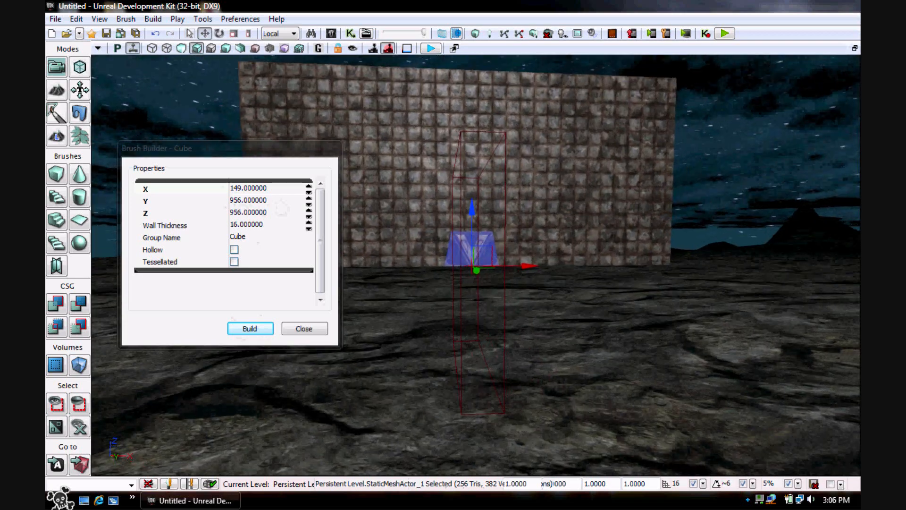
mouse_move(347, 203)
right_down()
mouse_move(373, 205)
mouse_move(333, 227)
mouse_move(362, 187)
right_up()
click(235, 213)
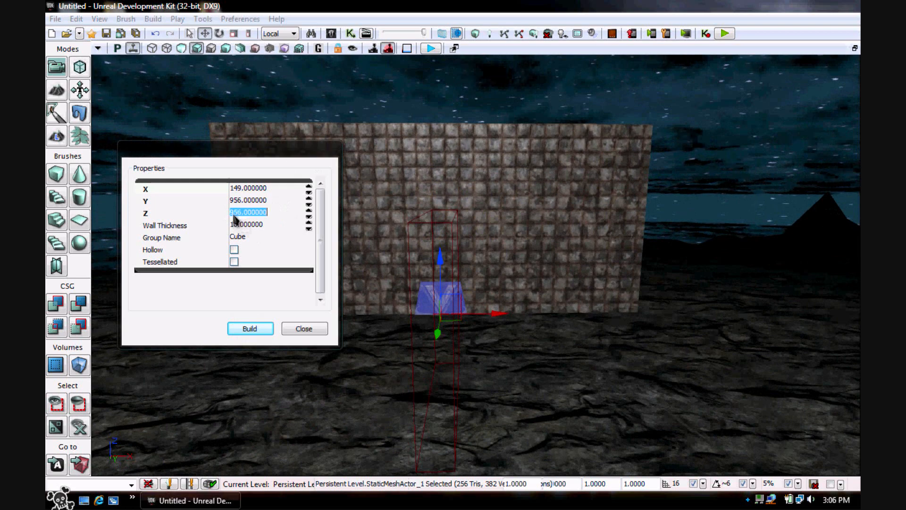
click(257, 328)
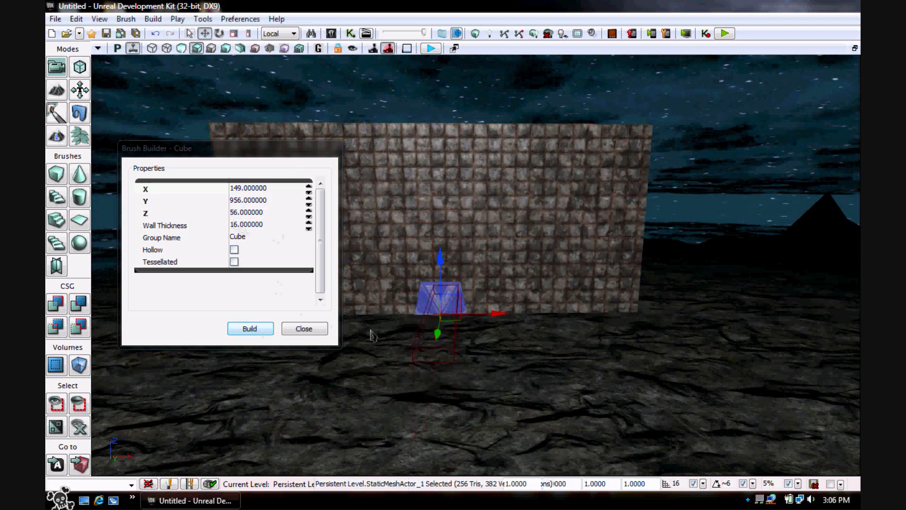
mouse_move(439, 359)
mouse_down()
mouse_move(438, 302)
mouse_move(434, 349)
mouse_up()
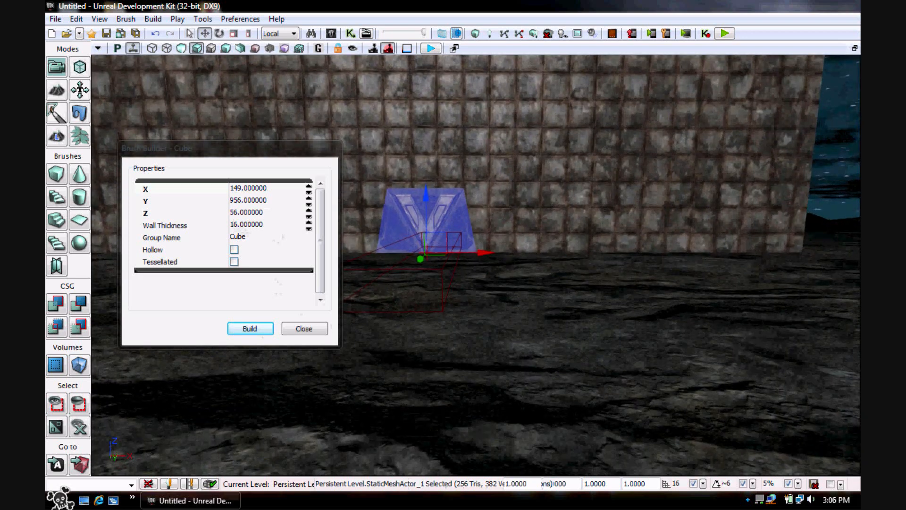
click(231, 217)
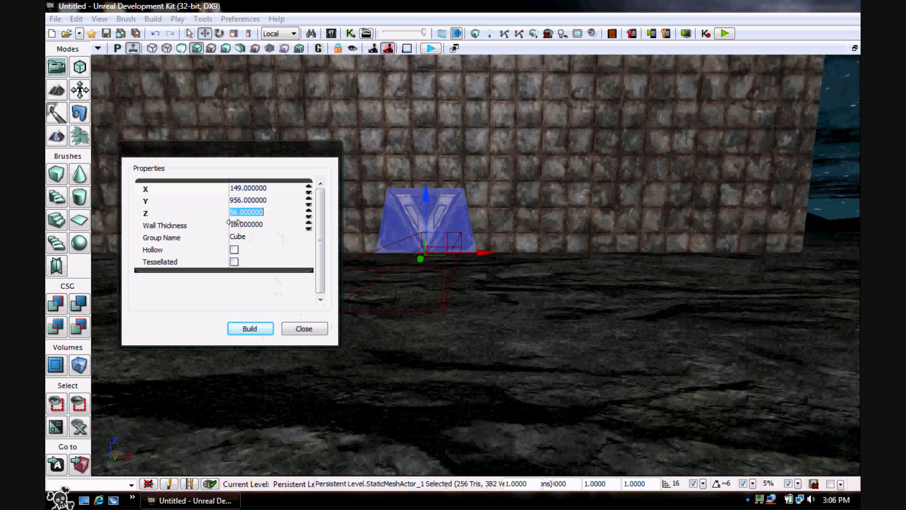
click(235, 215)
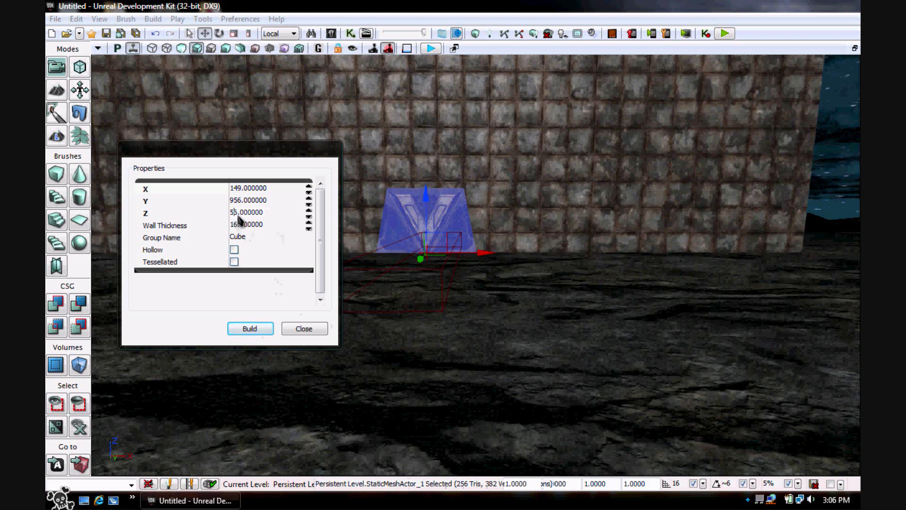
click(243, 329)
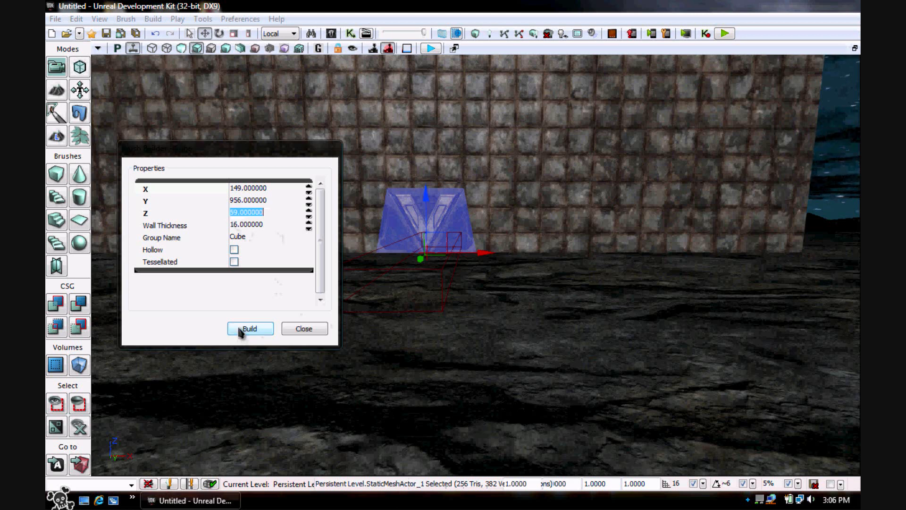
Make the cube brush taller by rebuilding it with a Z size of 89 and then 109.
click(236, 213)
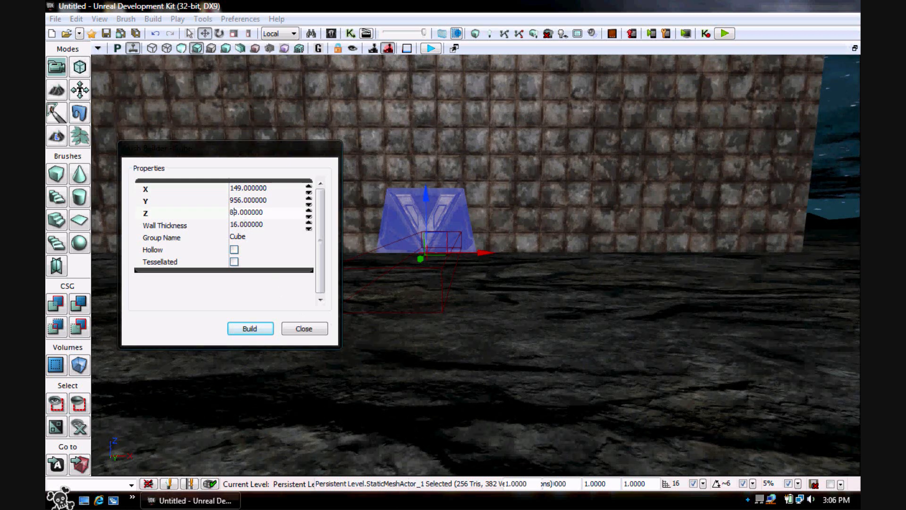
click(268, 328)
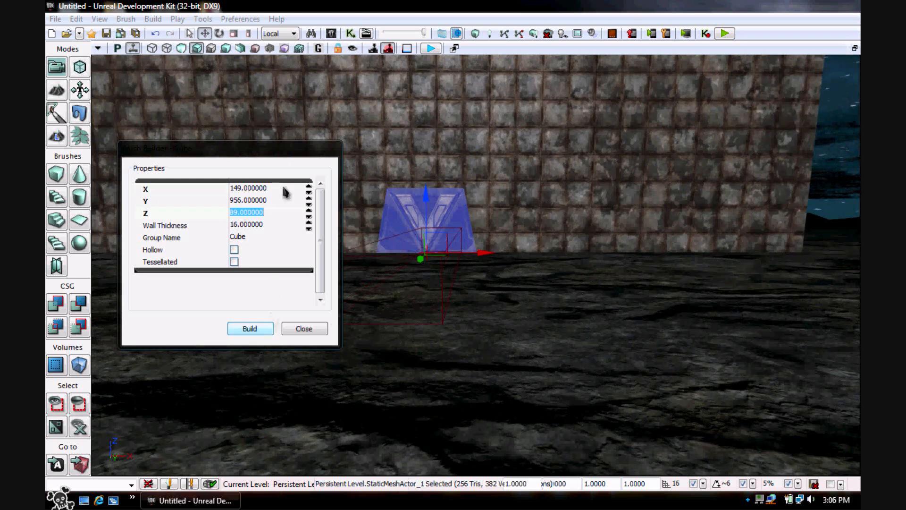
click(235, 212)
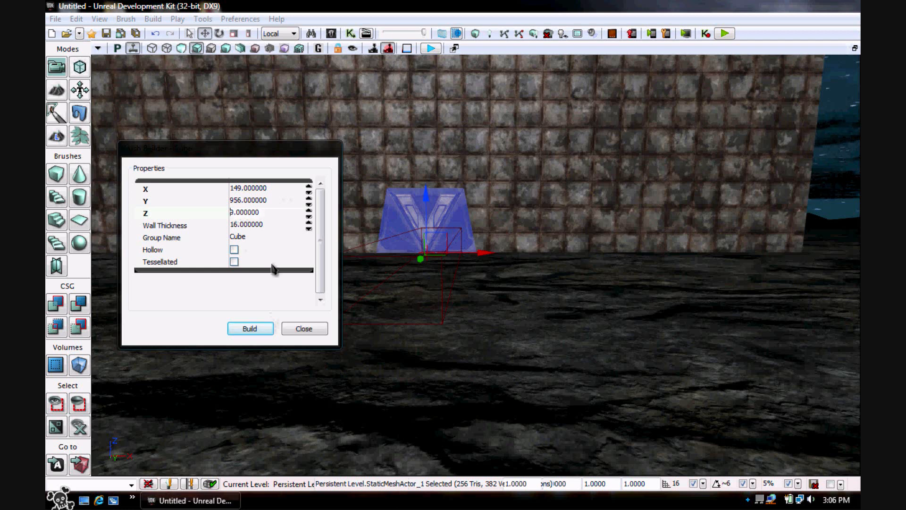
text(10)
click(261, 329)
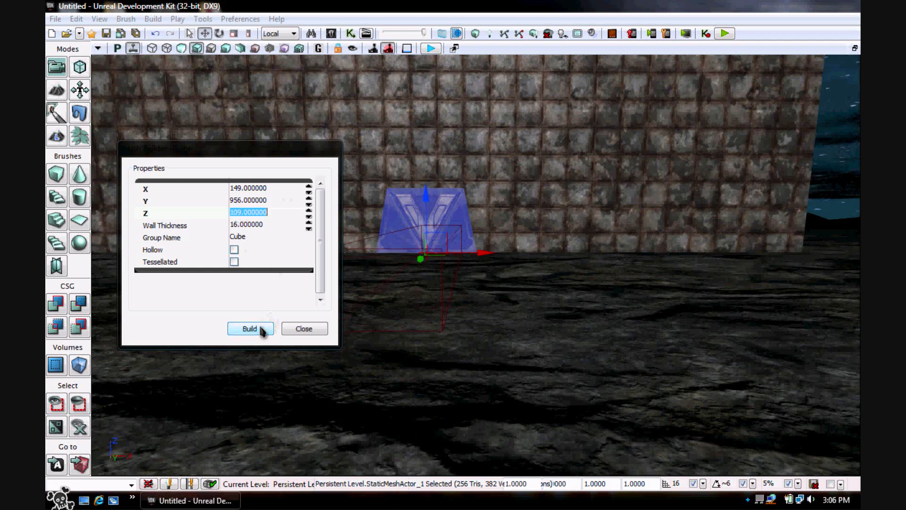
Set the cube brush's Z size to 209 and rebuild it.
mouse_move(426, 195)
mouse_down()
mouse_move(429, 180)
mouse_move(425, 203)
mouse_move(426, 193)
mouse_up()
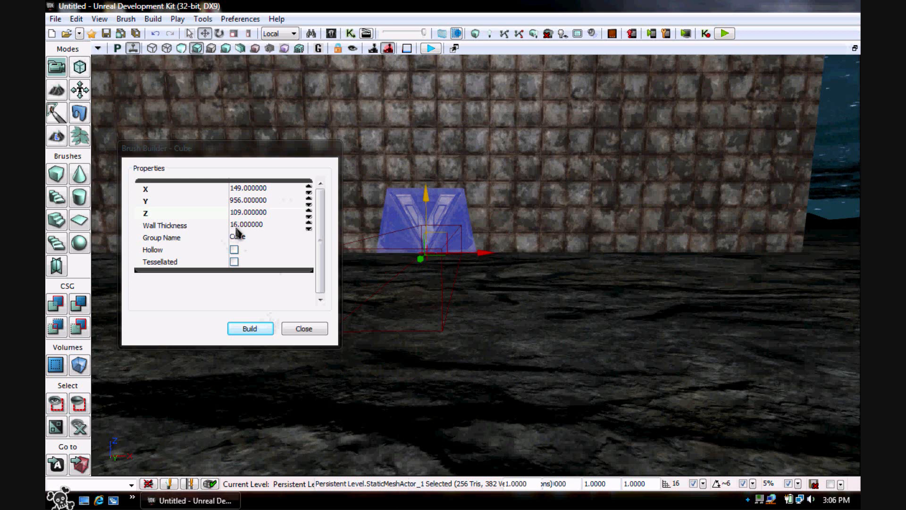
click(235, 213)
text(2)
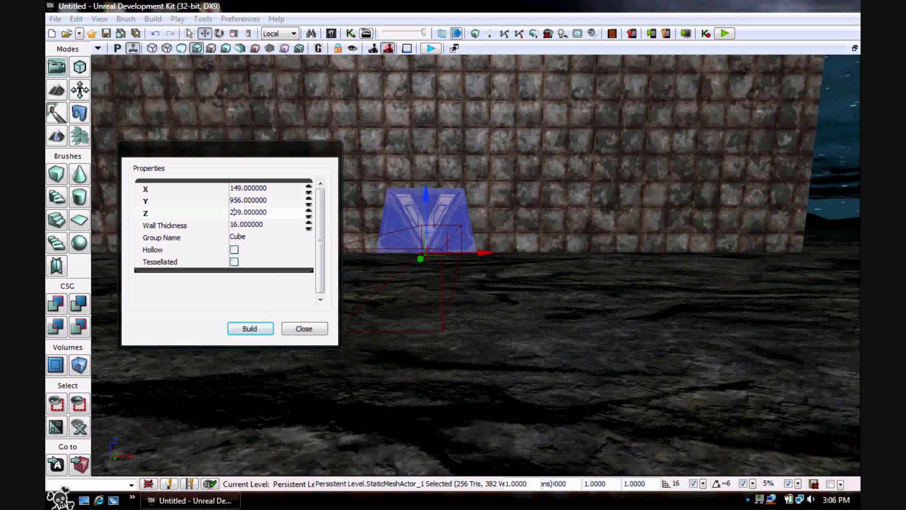
click(240, 330)
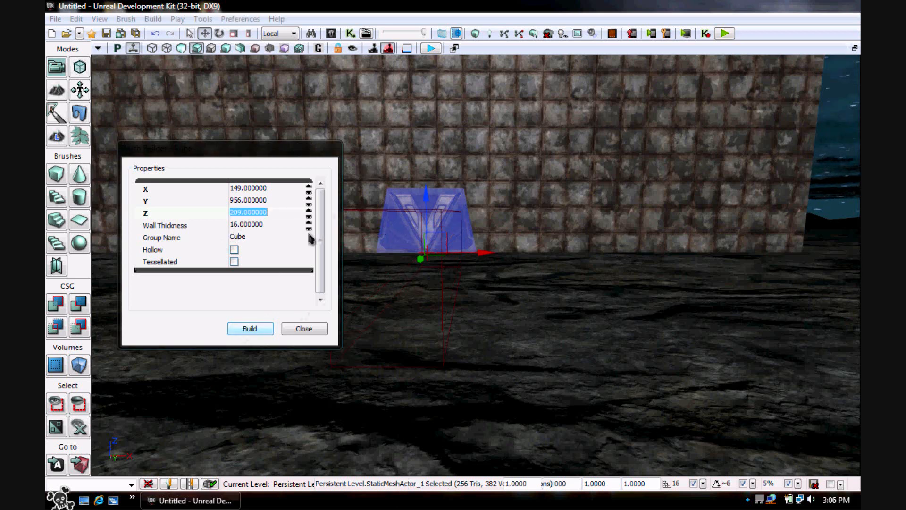
Select the builder brush and raise it until its base lines up with the bottom of the door mesh.
click(405, 209)
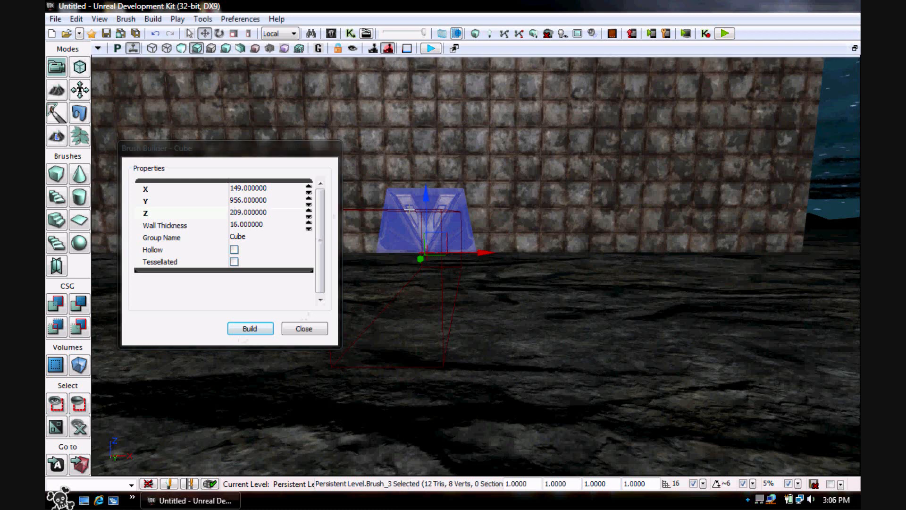
drag(427, 193, 427, 165)
mouse_move(427, 165)
right_down()
mouse_move(405, 166)
mouse_move(423, 162)
mouse_move(420, 141)
right_up()
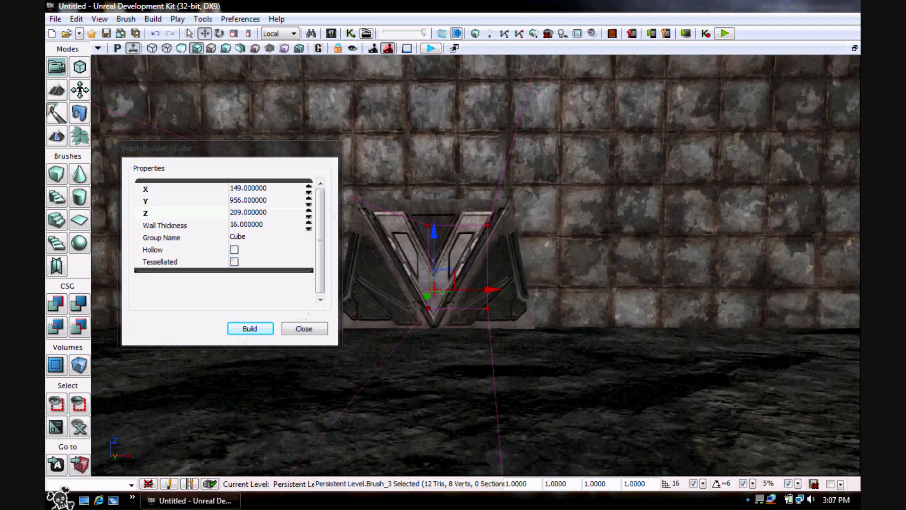
drag(428, 235, 428, 281)
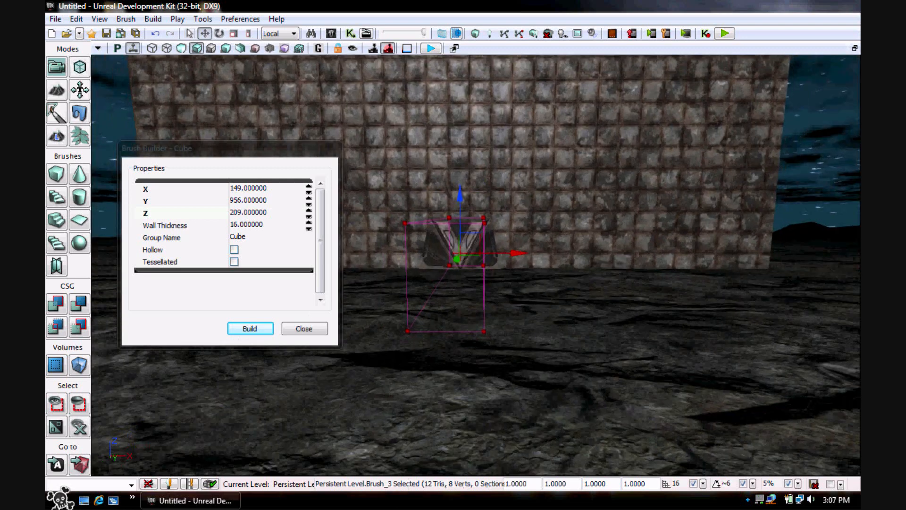
Rebuild the cube brush with an X size of 159 and subtract it from the wall behind the door mesh.
click(239, 189)
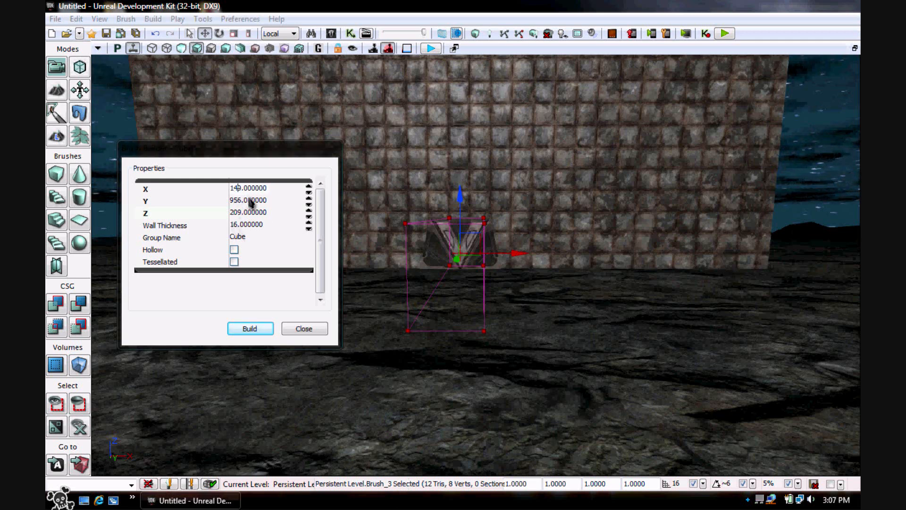
click(251, 329)
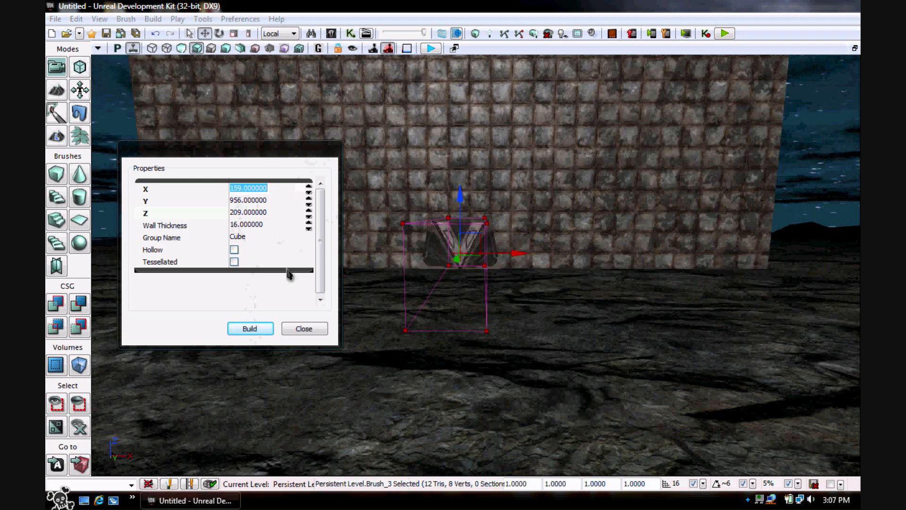
click(304, 330)
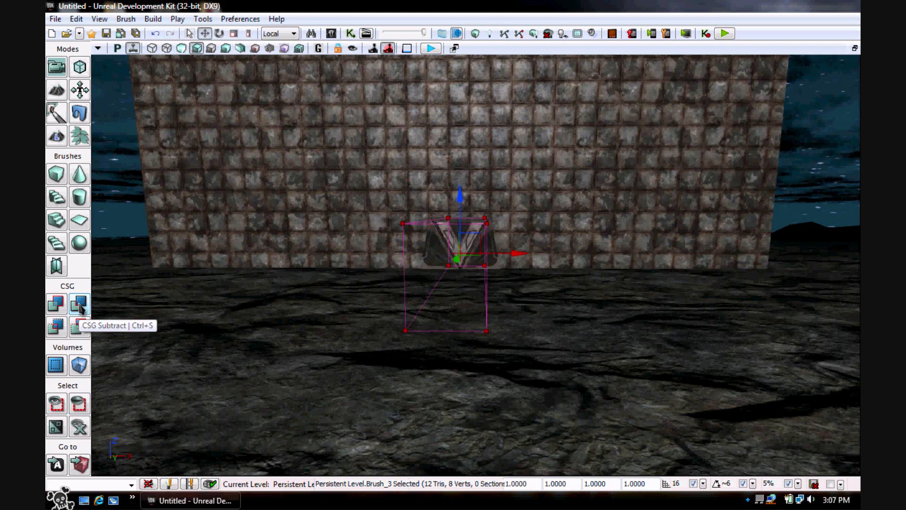
key(ctrl+z)
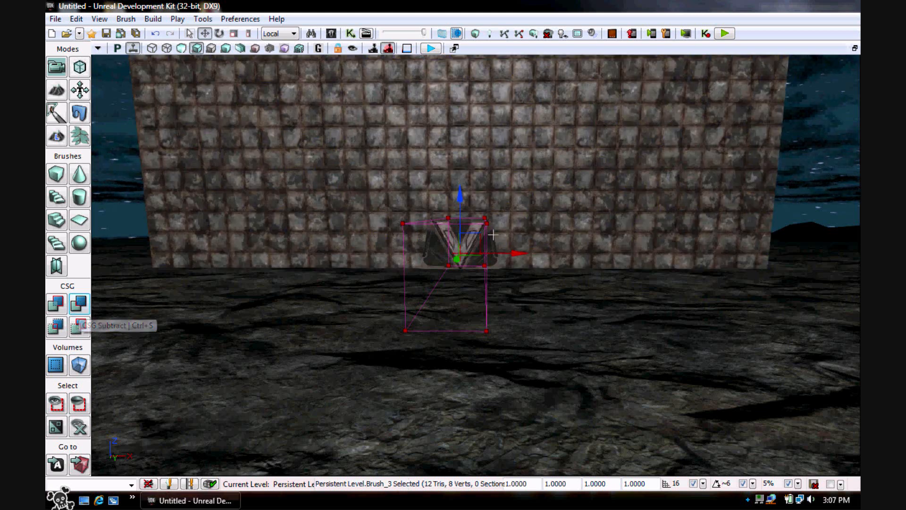
Move the builder brush aside along X and raise the door mesh above the wall opening.
drag(513, 253, 414, 249)
click(460, 222)
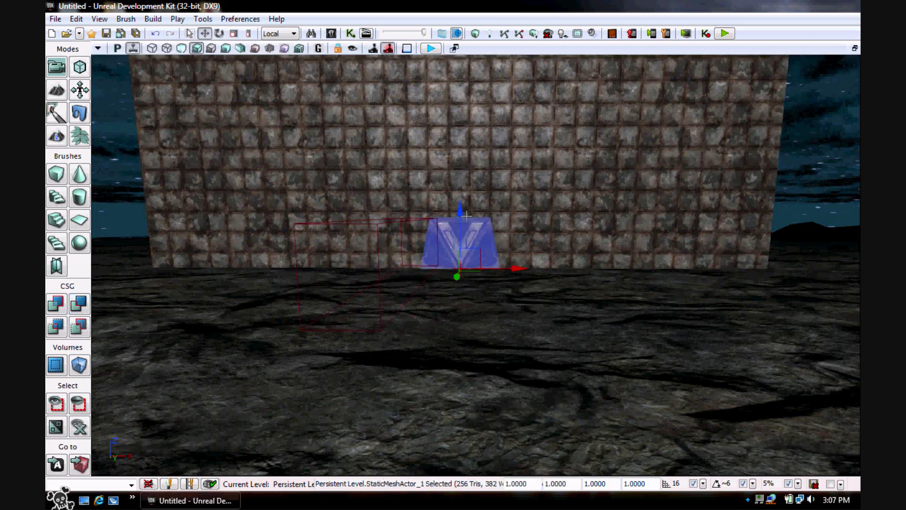
drag(459, 213, 452, 136)
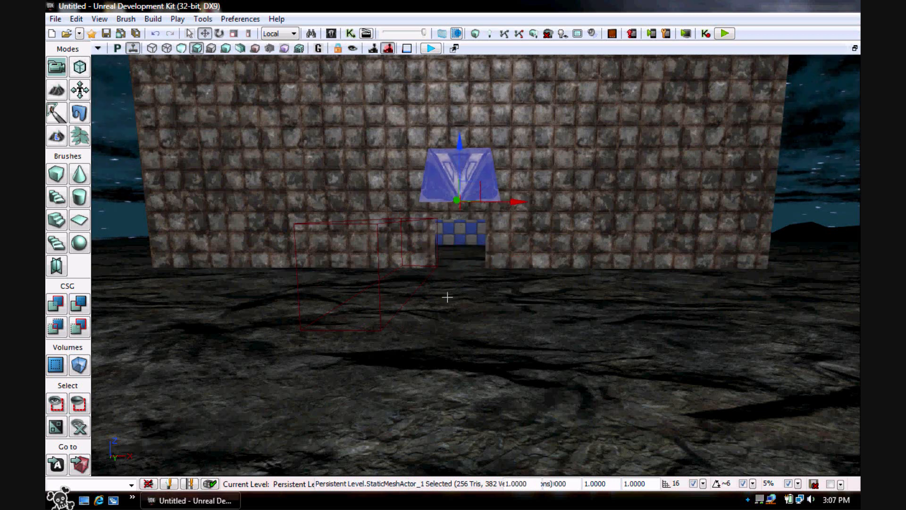
right_drag(458, 305, 463, 313)
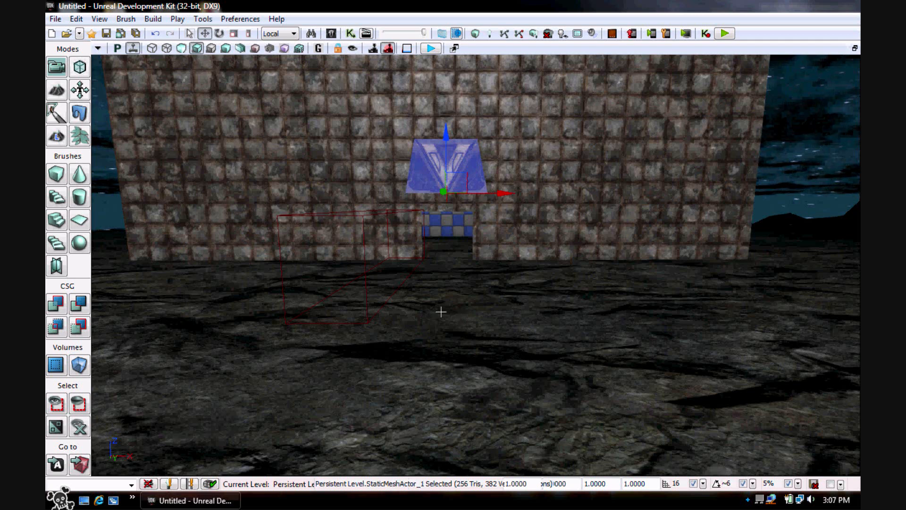
Play the level from the ground in front of the opening, and exit the preview.
click(441, 312)
right_click(443, 312)
click(487, 482)
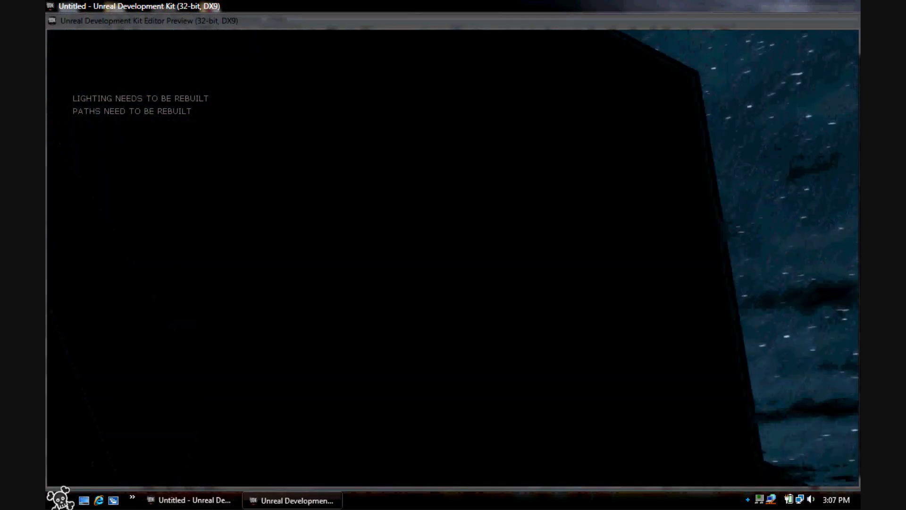
key(Escape)
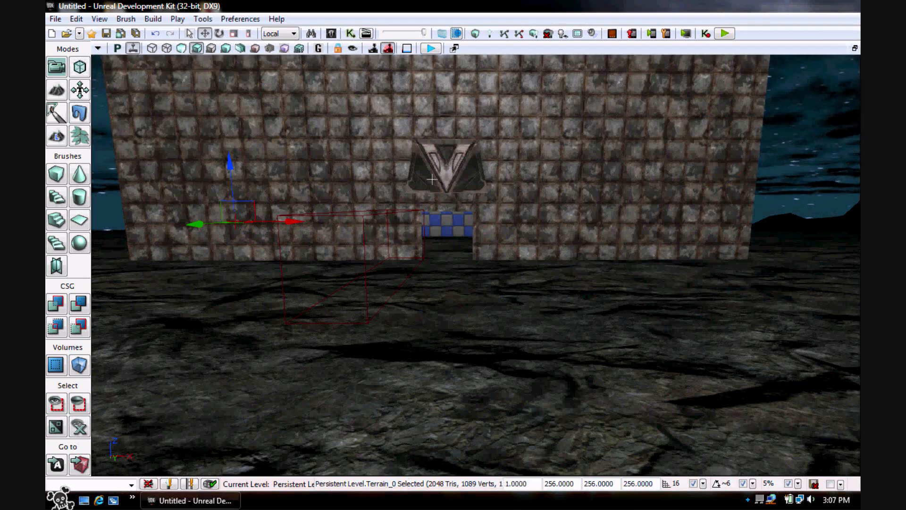
Select the door mesh and lower it back to the ground so it covers the wall opening.
right_click(416, 180)
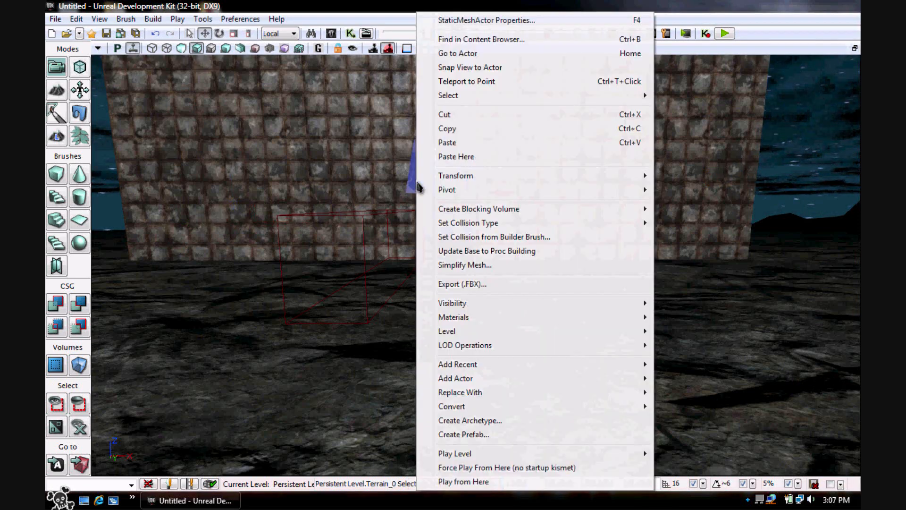
click(413, 174)
click(445, 153)
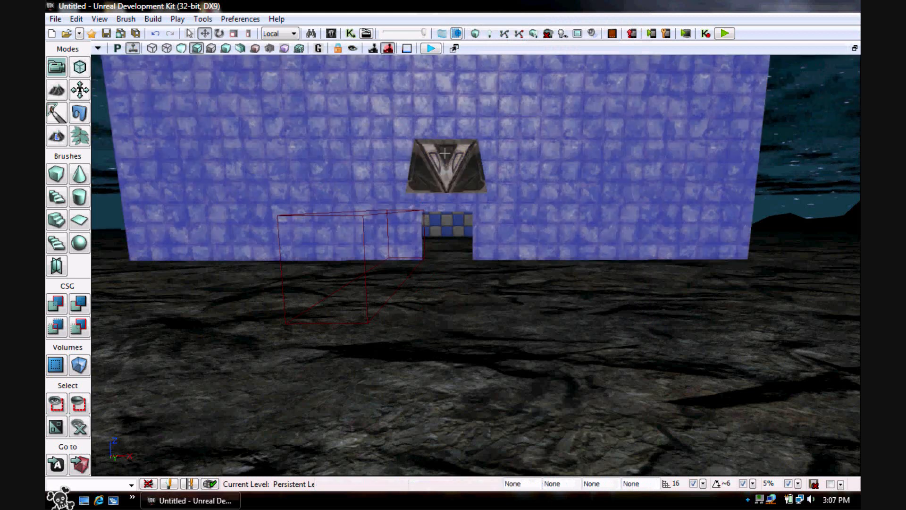
click(445, 162)
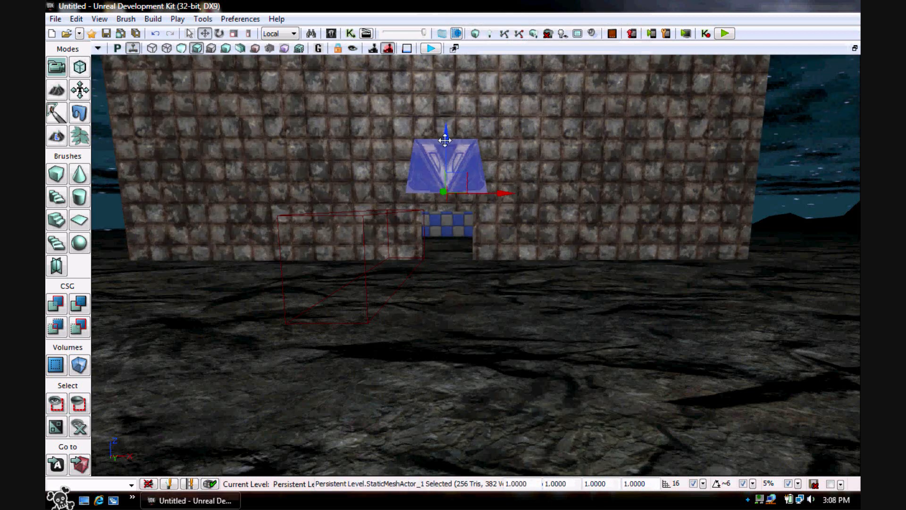
drag(443, 150, 437, 211)
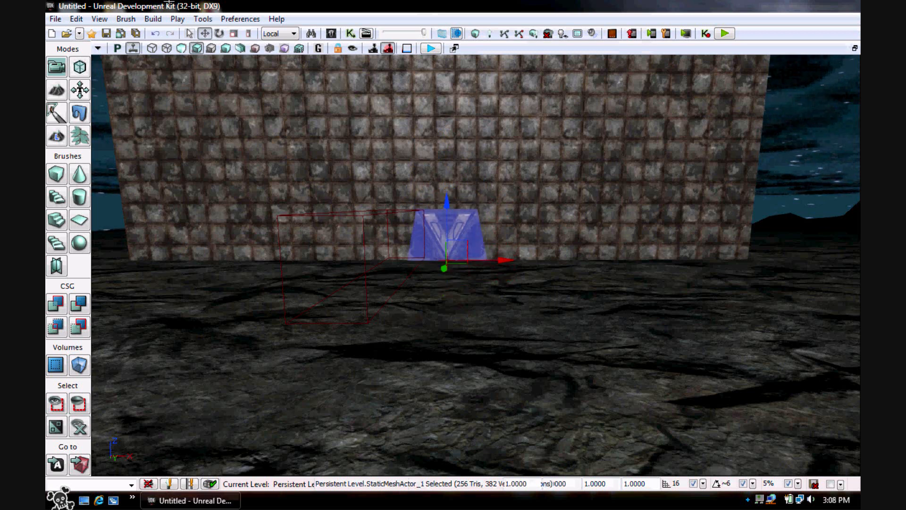
Open UnrealKismet, take its window out of full size and place it beside the door mesh.
click(100, 19)
mouse_move(117, 35)
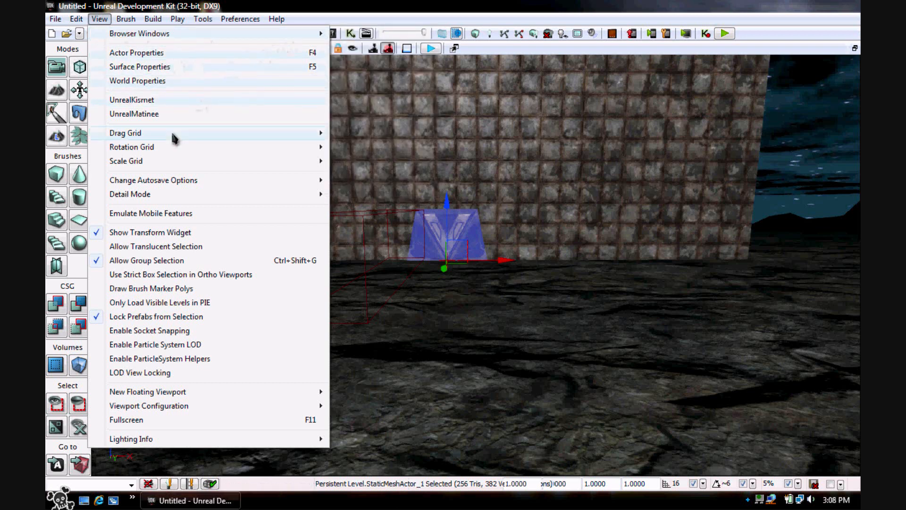
click(191, 102)
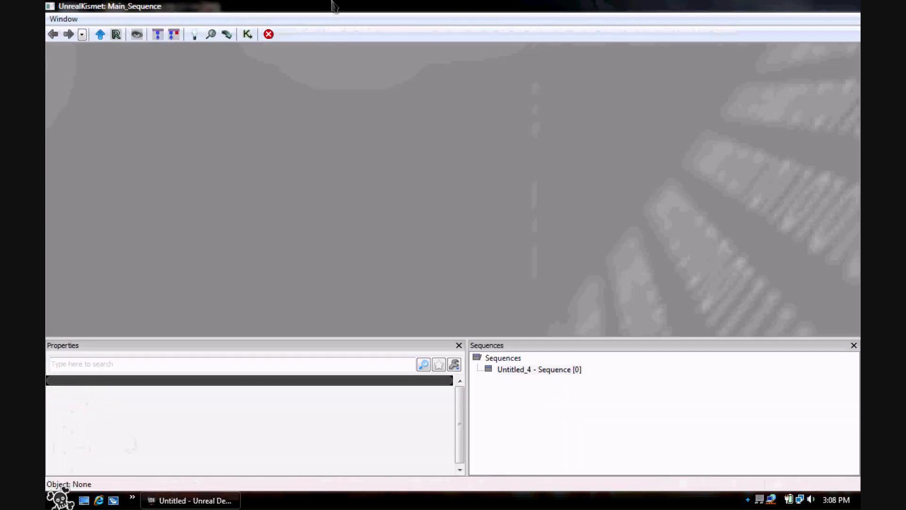
double_click(332, 3)
drag(309, 26, 751, 69)
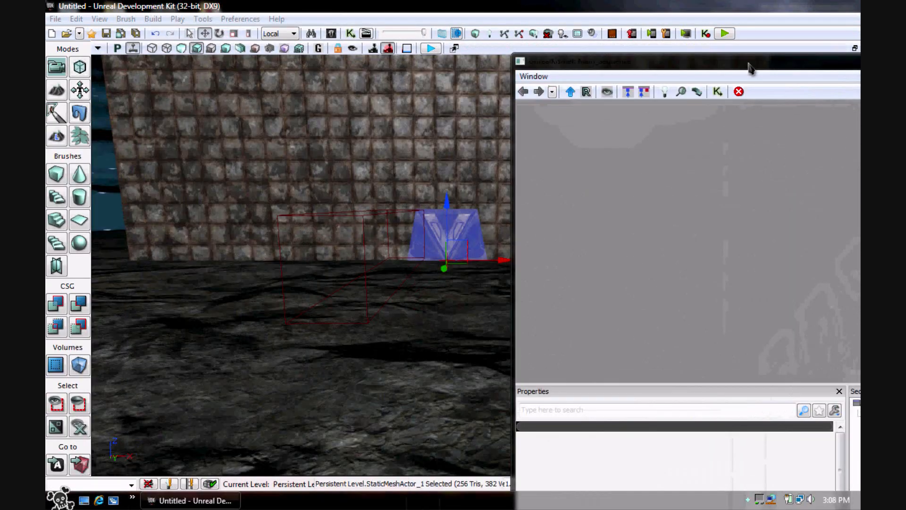
right_click(605, 178)
mouse_move(642, 166)
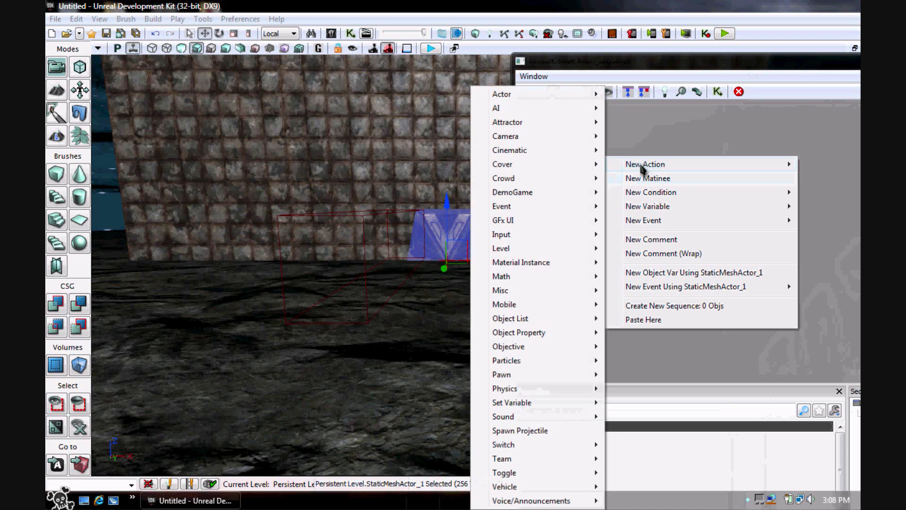
click(251, 5)
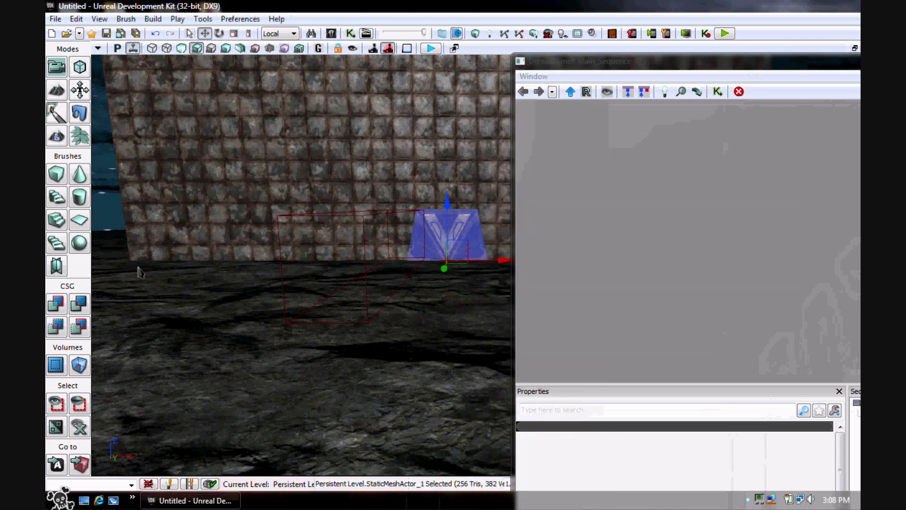
Add a Trigger actor on the ground in front of the door and move it up against the door mesh.
right_click(441, 285)
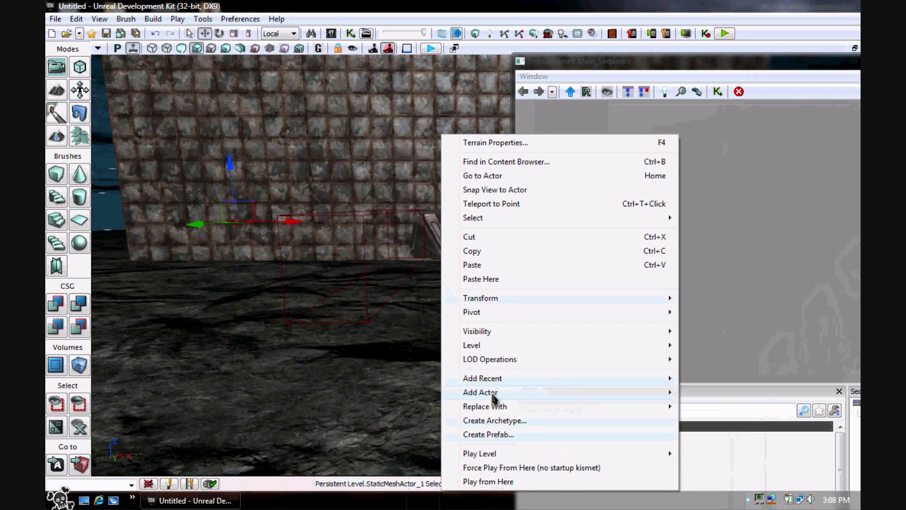
mouse_move(492, 396)
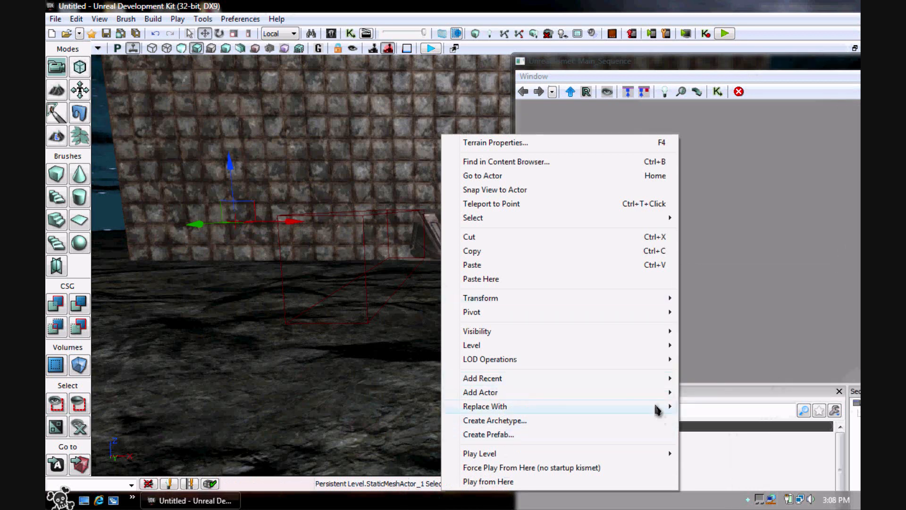
mouse_move(655, 398)
click(744, 372)
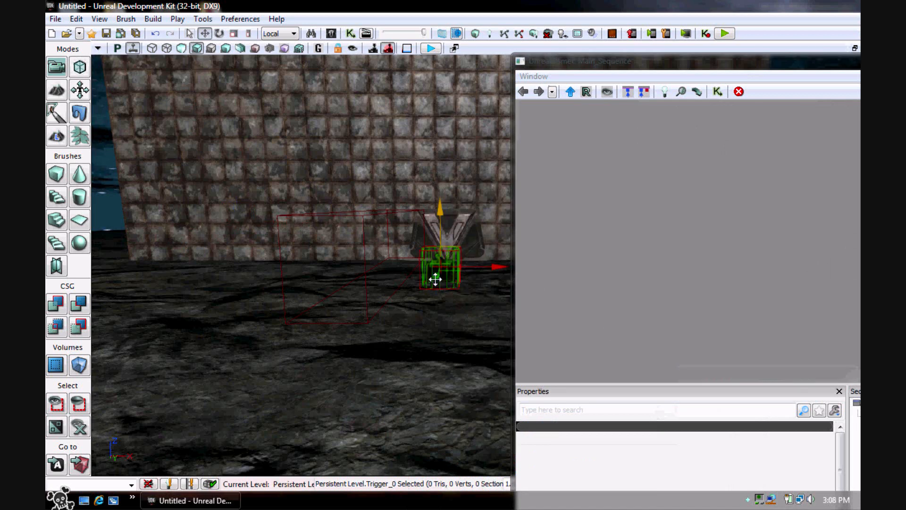
drag(440, 268, 445, 255)
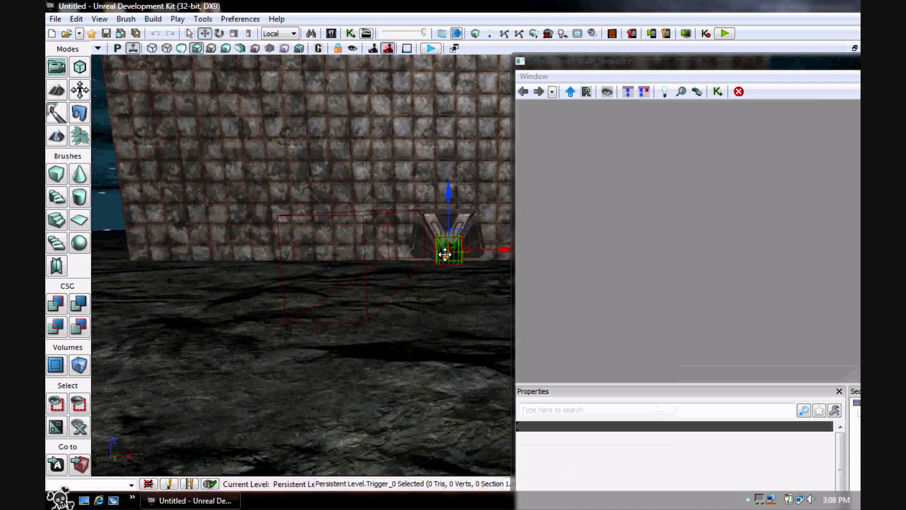
Select the trigger at the door and create a Touch event for it in the Kismet sequence.
click(506, 252)
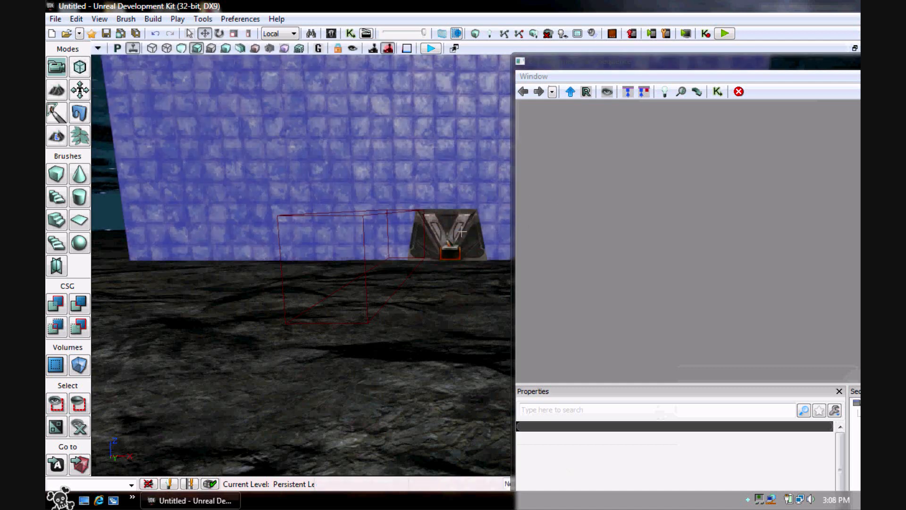
right_click(624, 155)
click(446, 253)
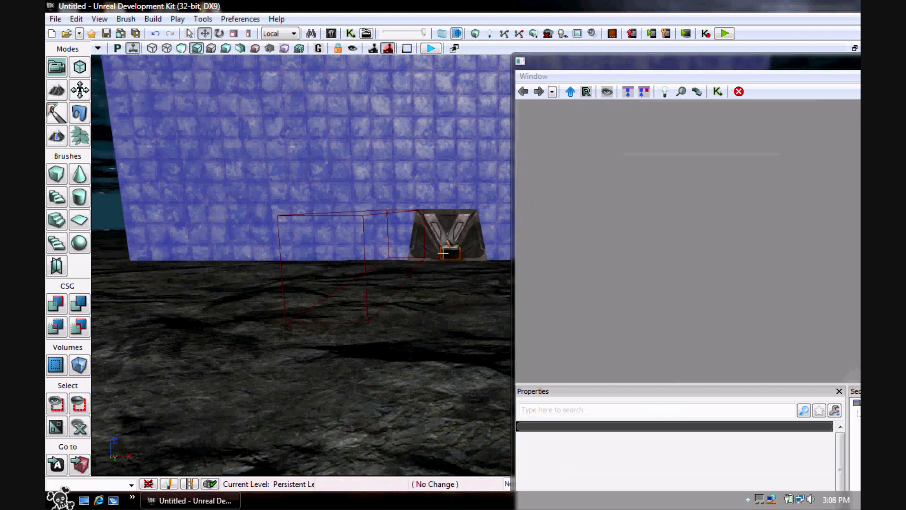
right_click(647, 193)
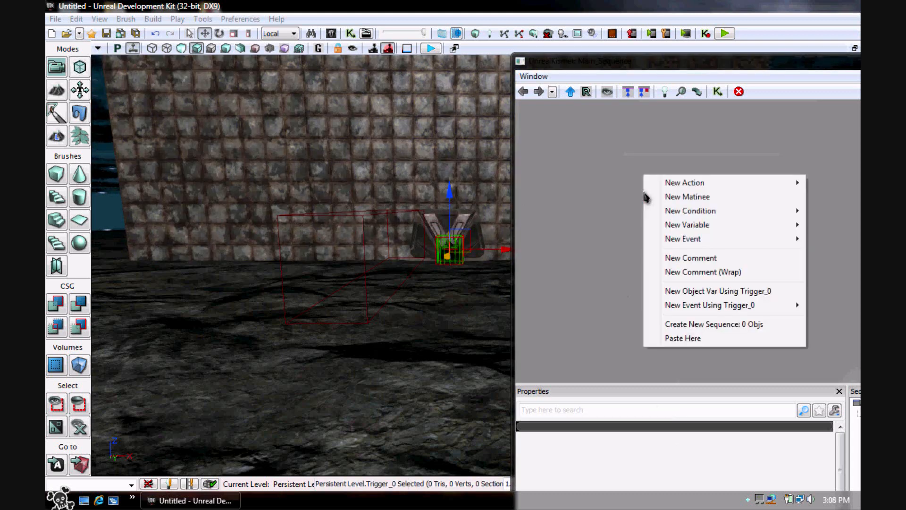
mouse_move(685, 188)
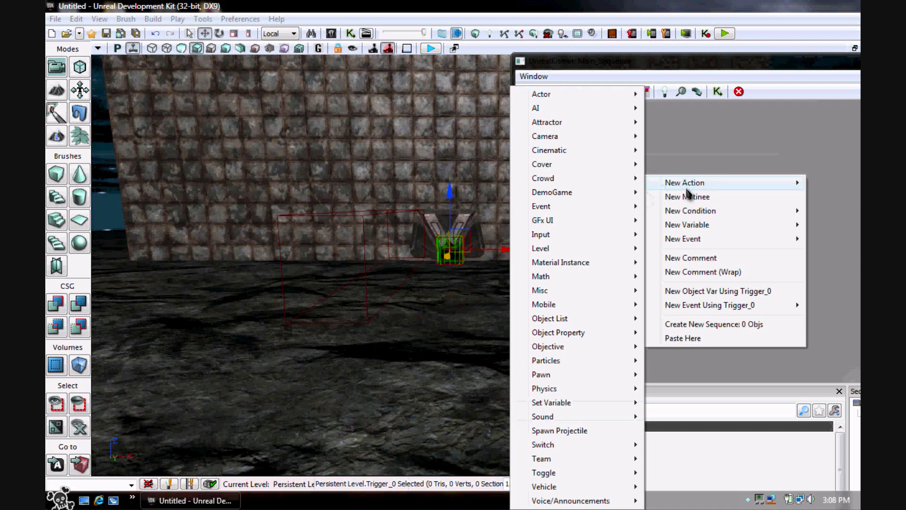
mouse_move(715, 245)
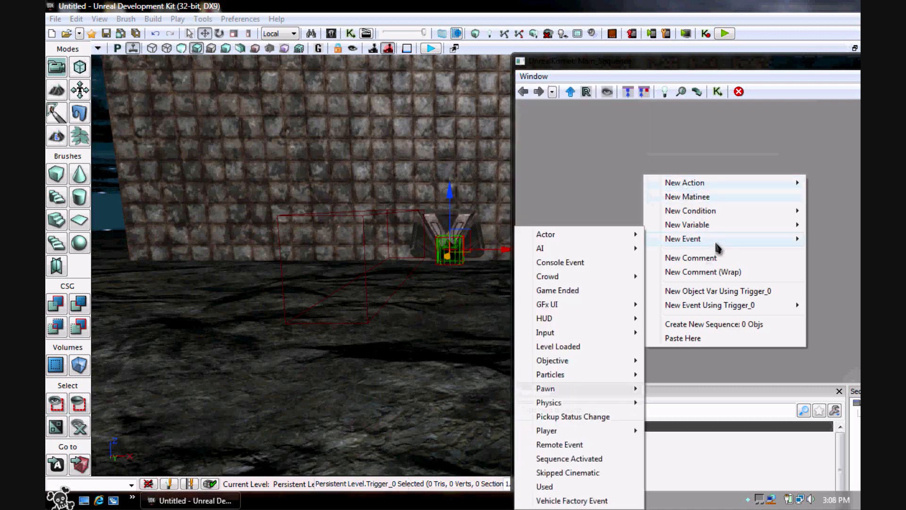
mouse_move(701, 309)
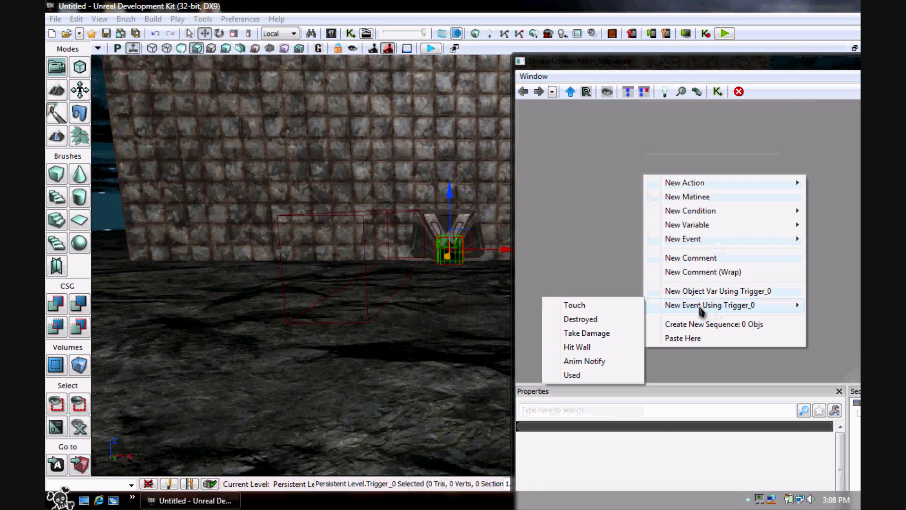
click(622, 311)
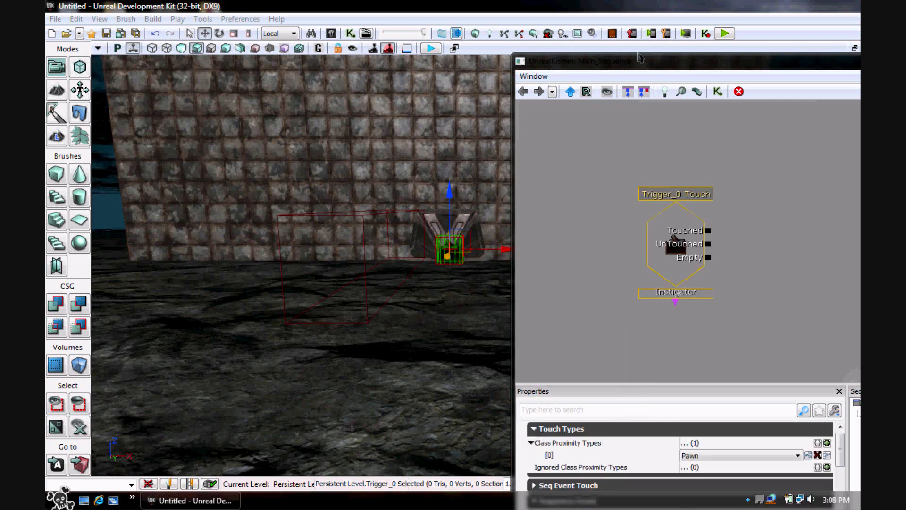
Move the Kismet window below the door and add a new Matinee beside the trigger's Touch event.
drag(637, 57, 158, 266)
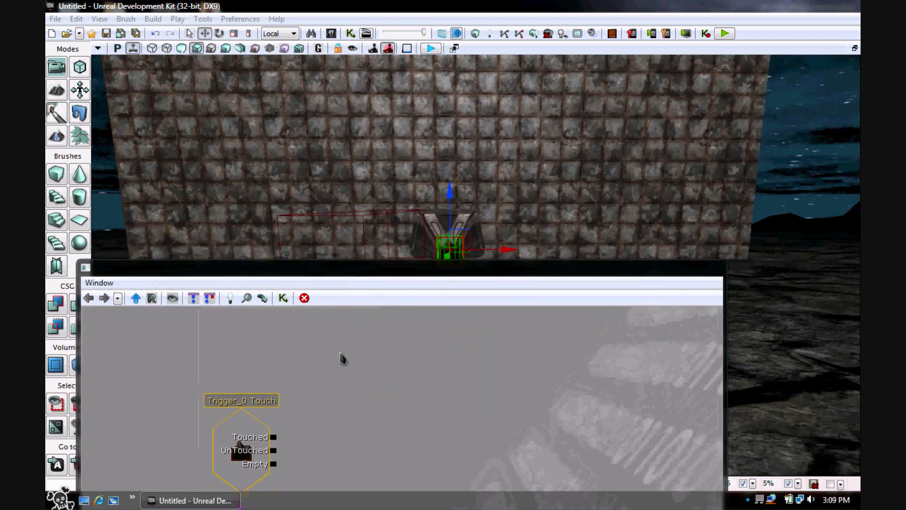
right_click(411, 364)
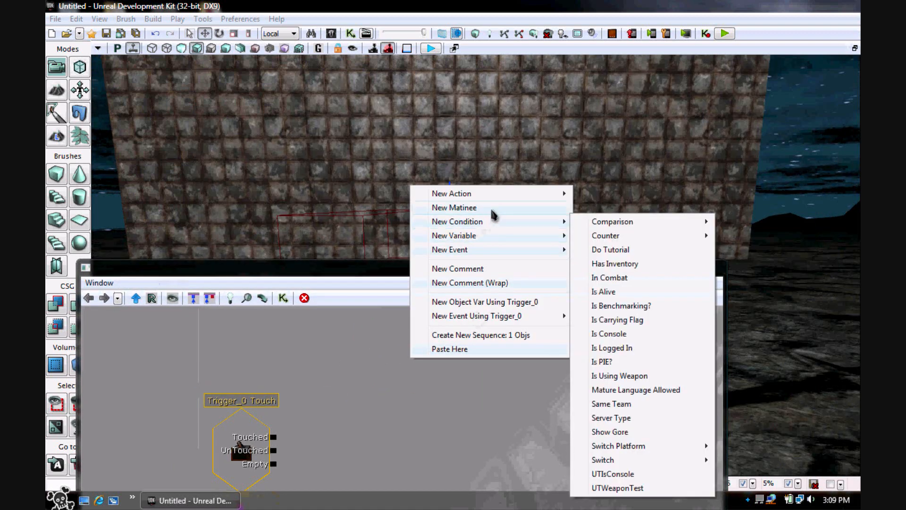
click(472, 208)
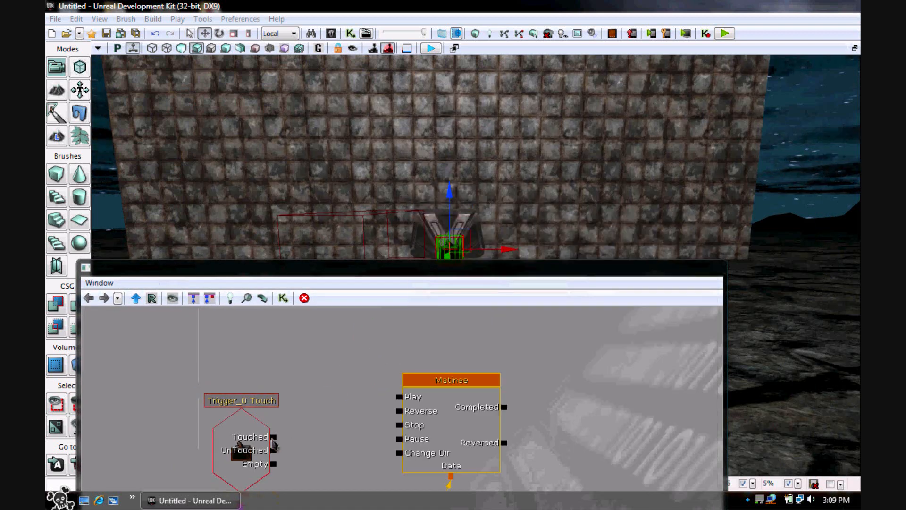
Connect the Touch event's Touched output to the Matinee's Play input and UnTouched to Reverse.
drag(272, 439, 285, 439)
drag(373, 404, 400, 398)
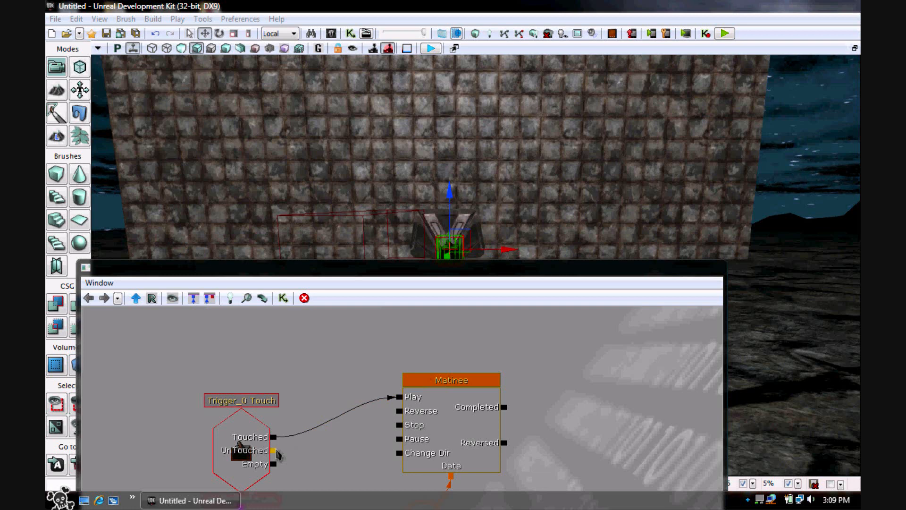
drag(310, 442, 399, 411)
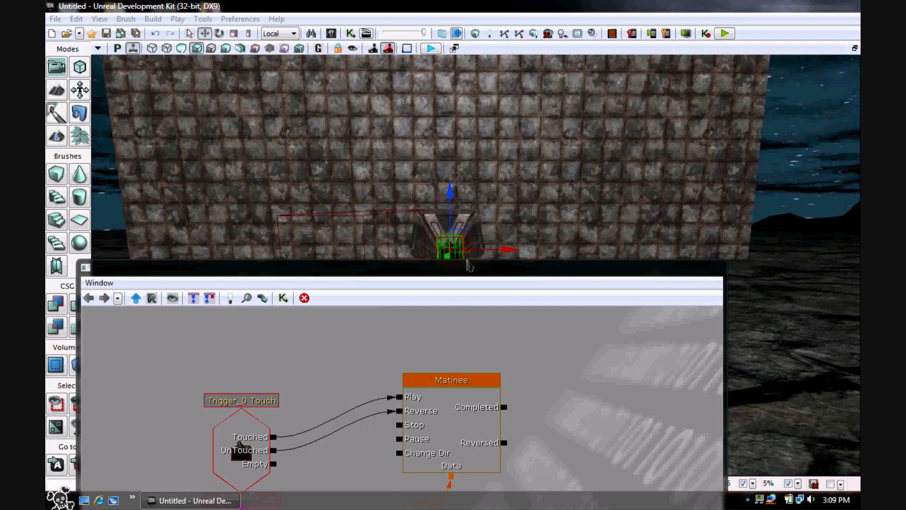
Select the door mesh in the level and open the Matinee node for editing.
click(464, 211)
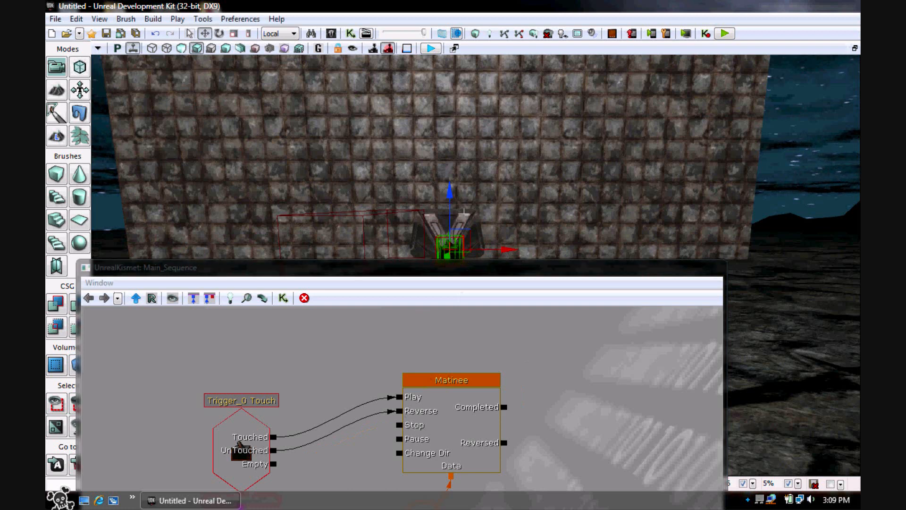
click(464, 212)
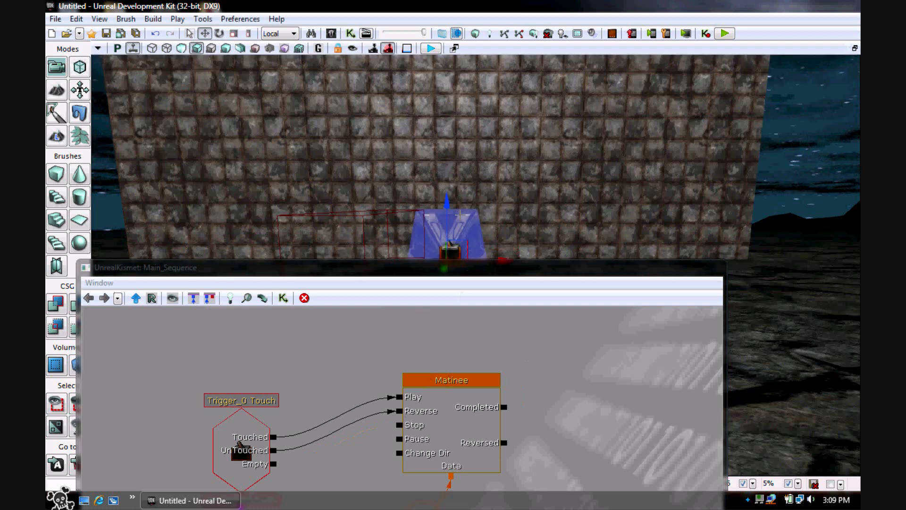
click(458, 411)
double_click(457, 411)
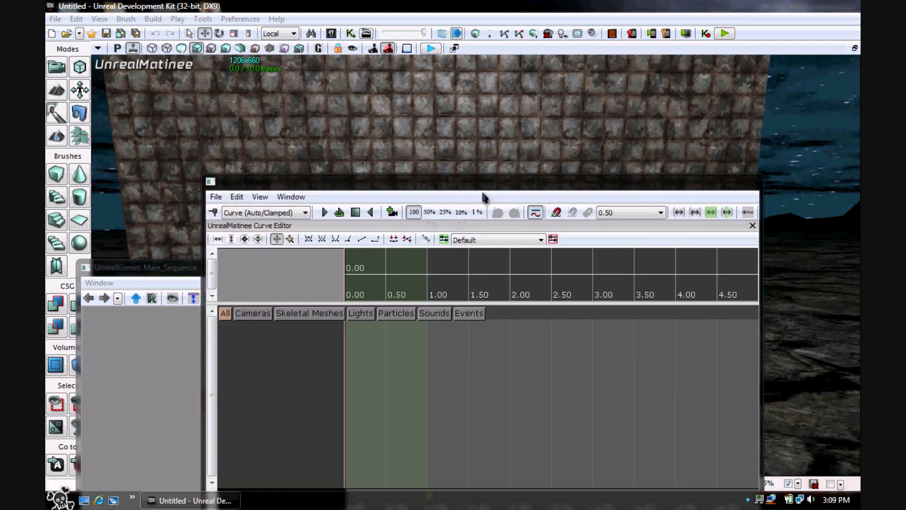
Minimize the Kismet window and place the Matinee window beside the door mesh so the door is unobstructed.
drag(483, 181, 581, 158)
click(264, 267)
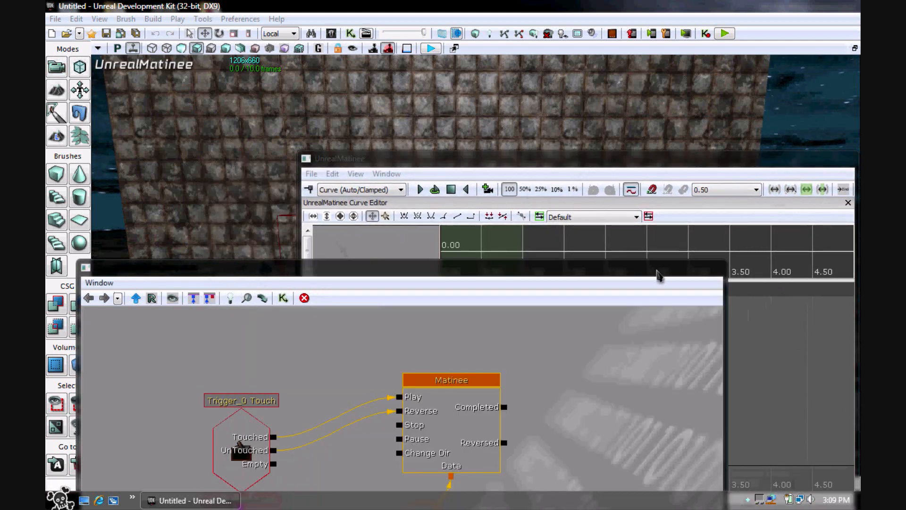
click(614, 158)
drag(613, 158, 840, 83)
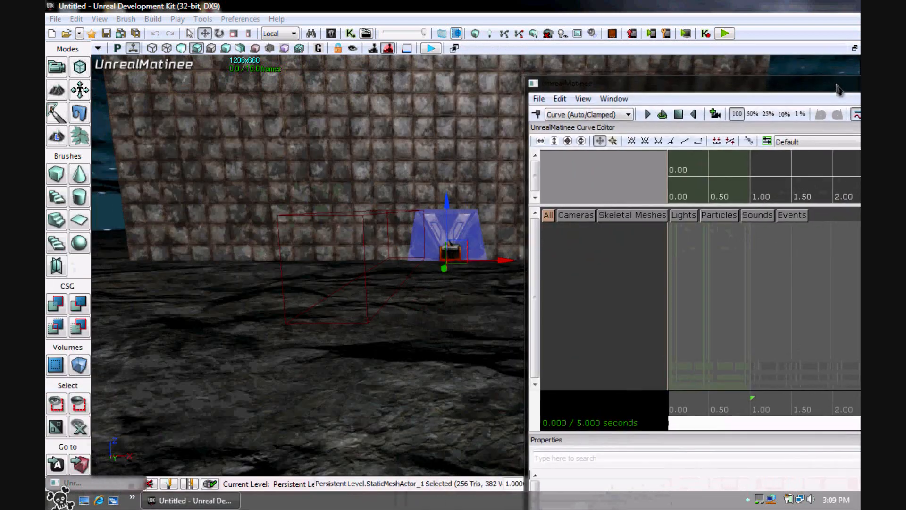
drag(607, 81, 615, 86)
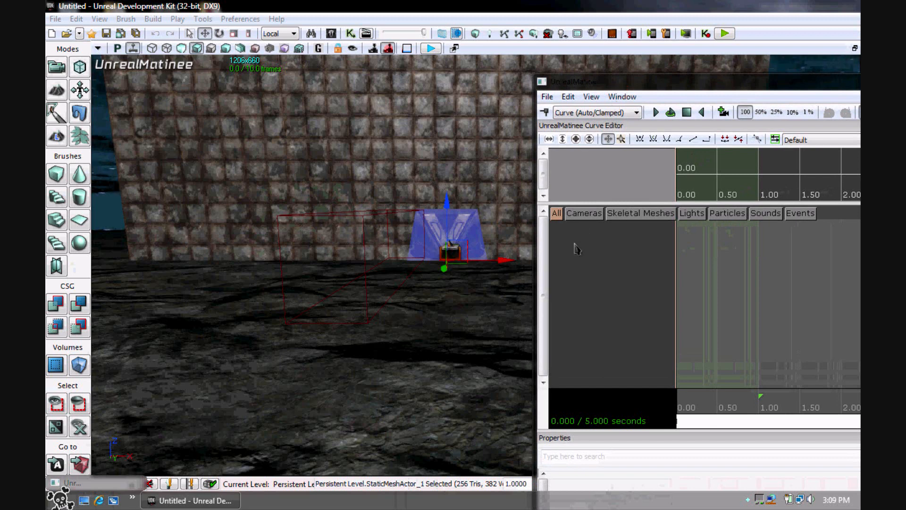
Add a new empty group named "door" in Matinee for the selected door mesh.
right_click(577, 249)
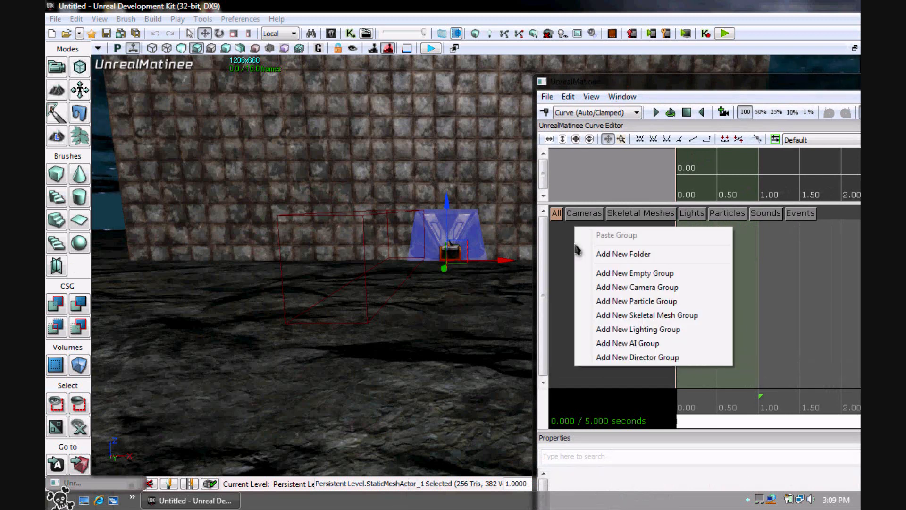
click(674, 275)
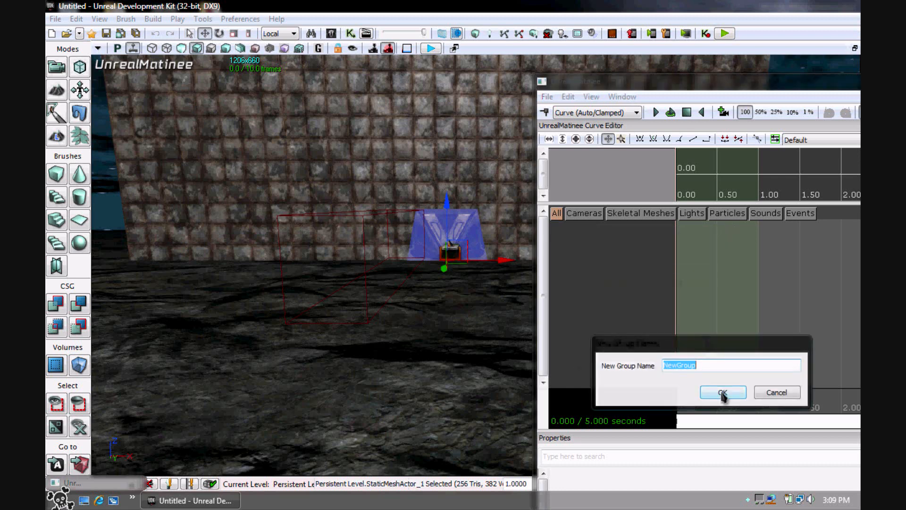
text(door)
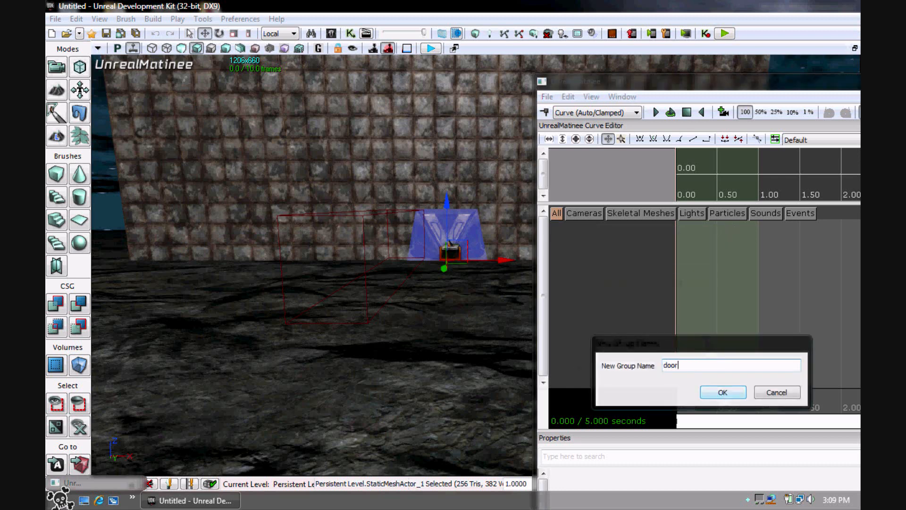
click(723, 393)
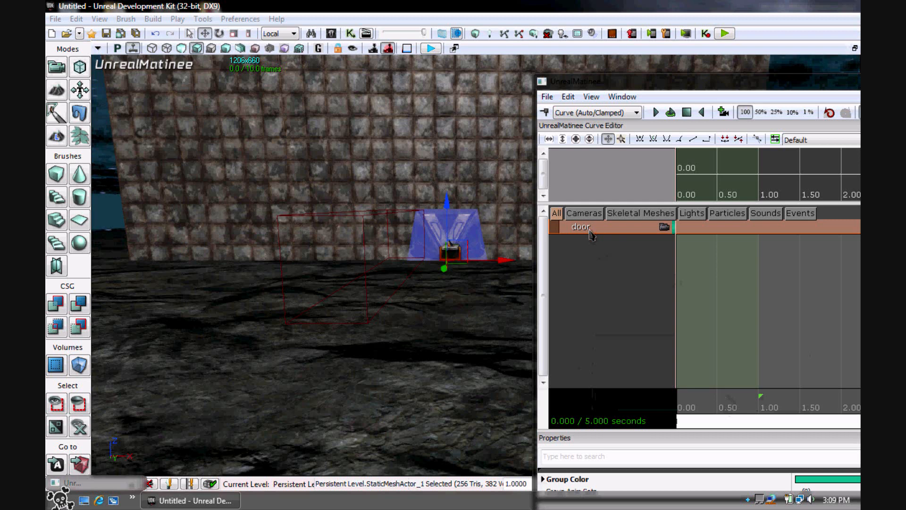
Add a Movement track to the door group, accepting its creation on a static actor.
right_click(591, 234)
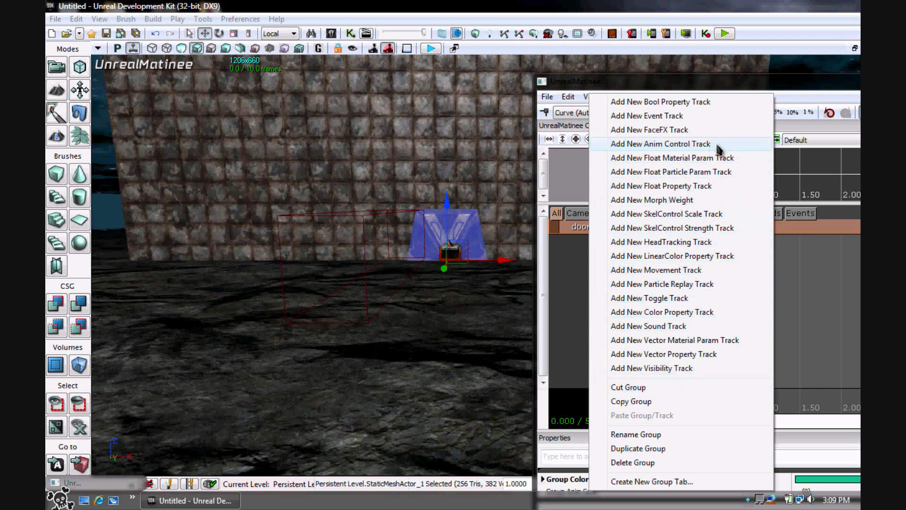
click(683, 270)
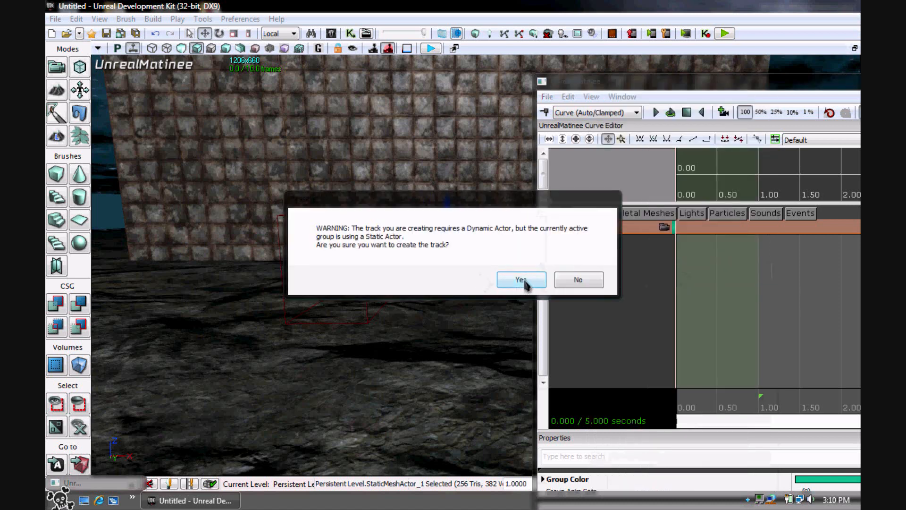
click(520, 286)
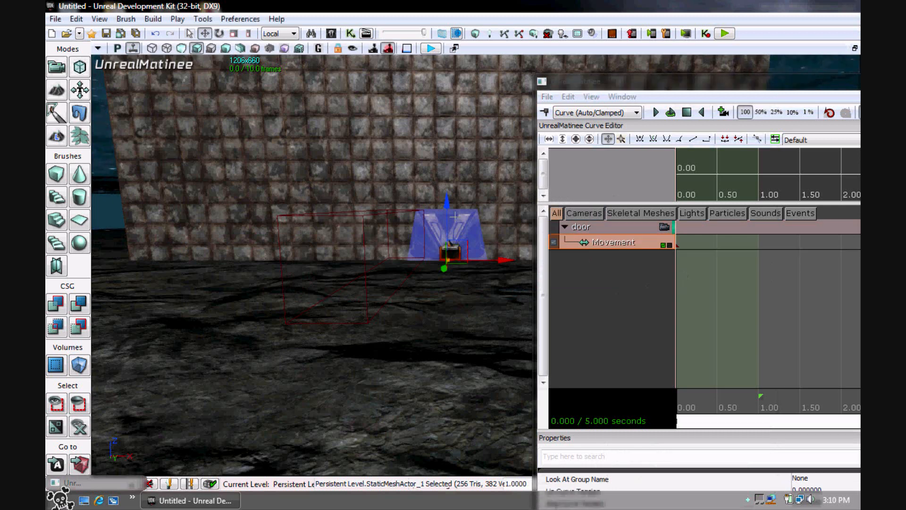
Try to convert the door's StaticMeshActor to a Mover while Matinee is open.
right_click(455, 220)
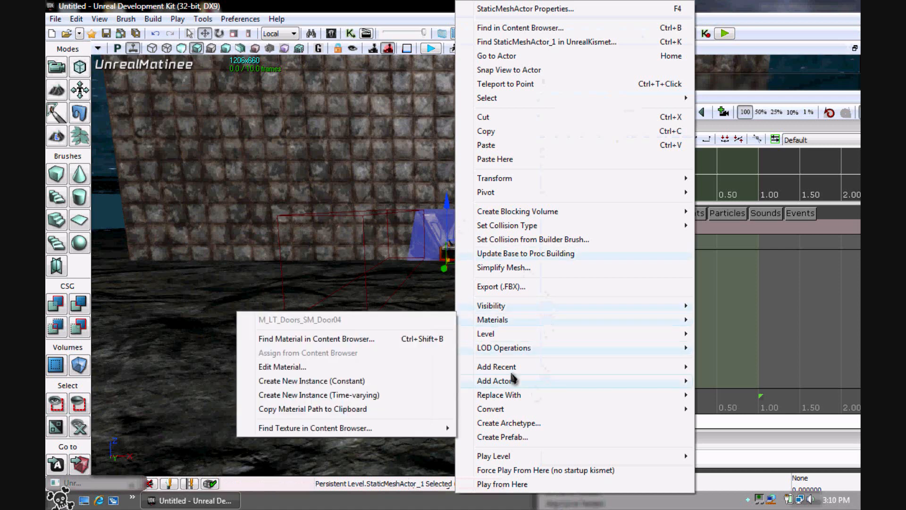
click(583, 269)
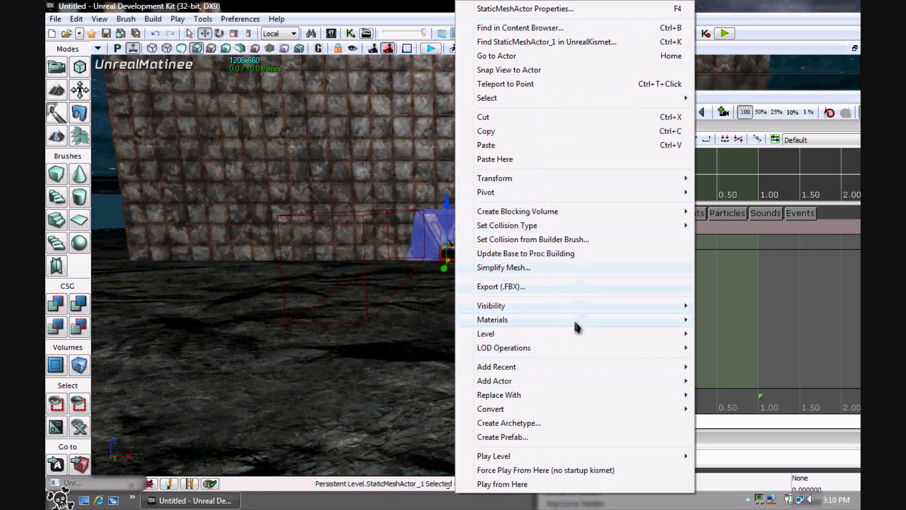
mouse_move(575, 319)
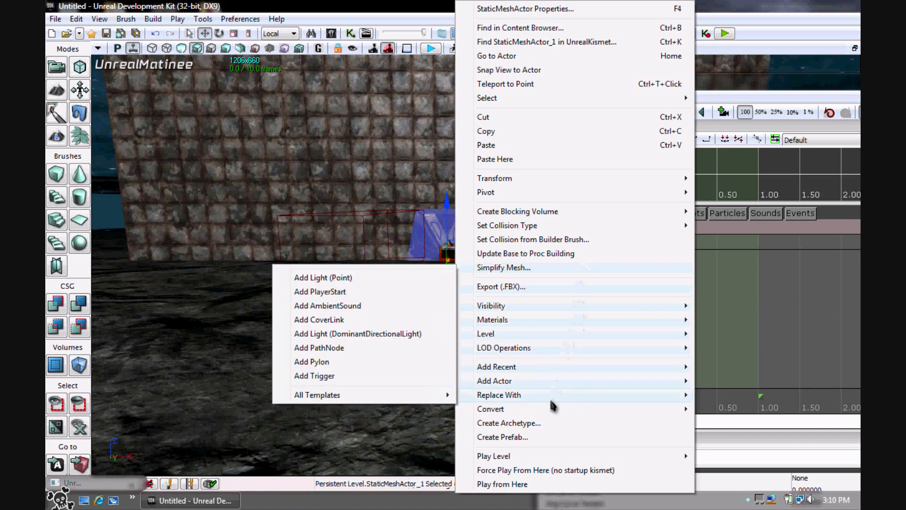
mouse_move(543, 409)
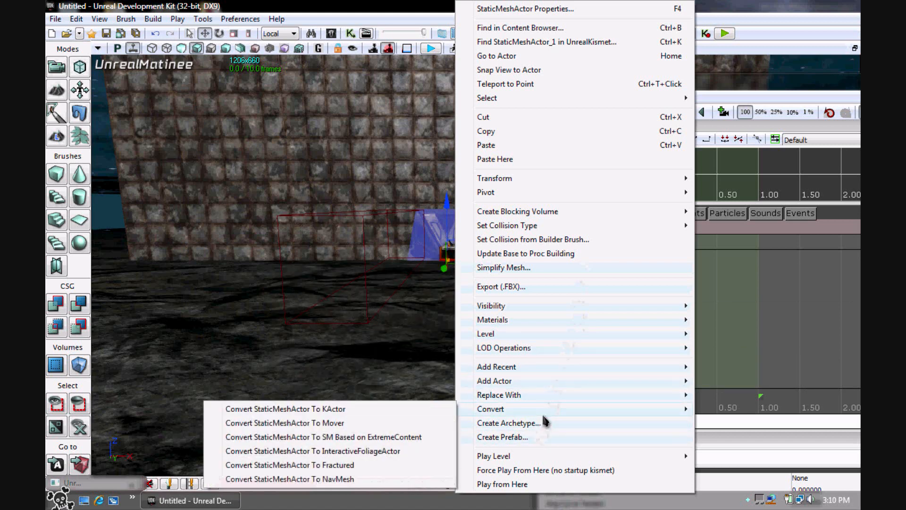
click(372, 424)
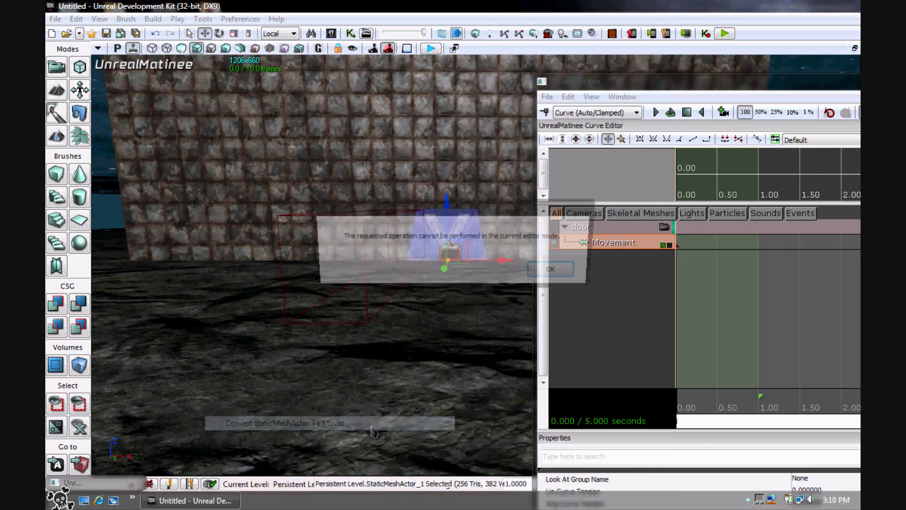
click(555, 272)
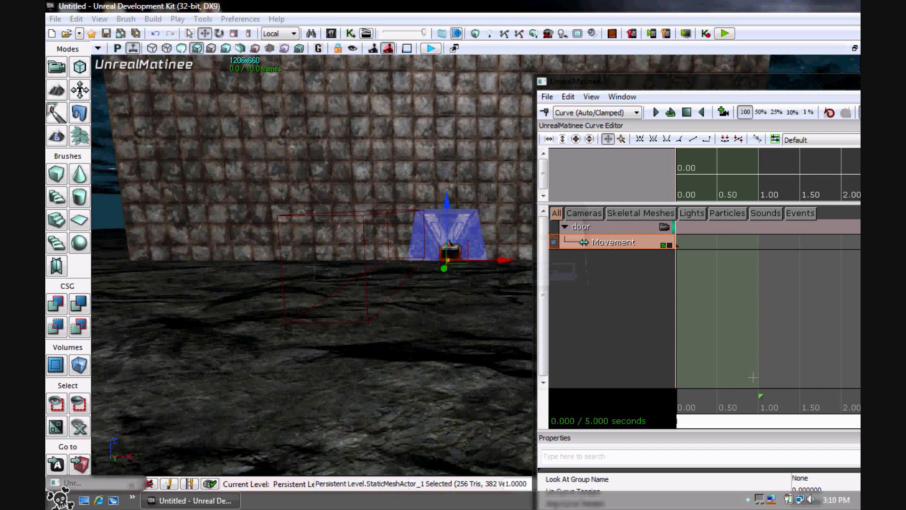
Add a key for the door's closed position at 0.00 seconds on the Movement track.
drag(678, 405, 757, 405)
drag(694, 413, 658, 417)
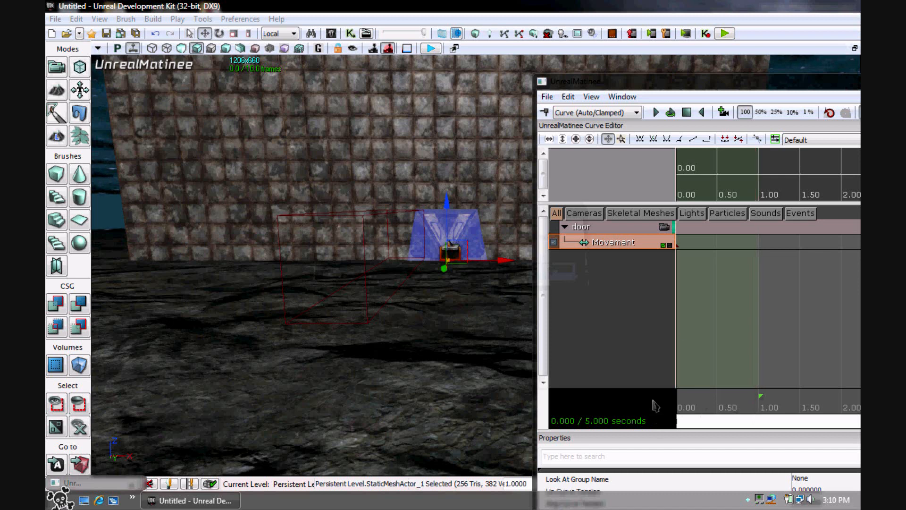
click(545, 113)
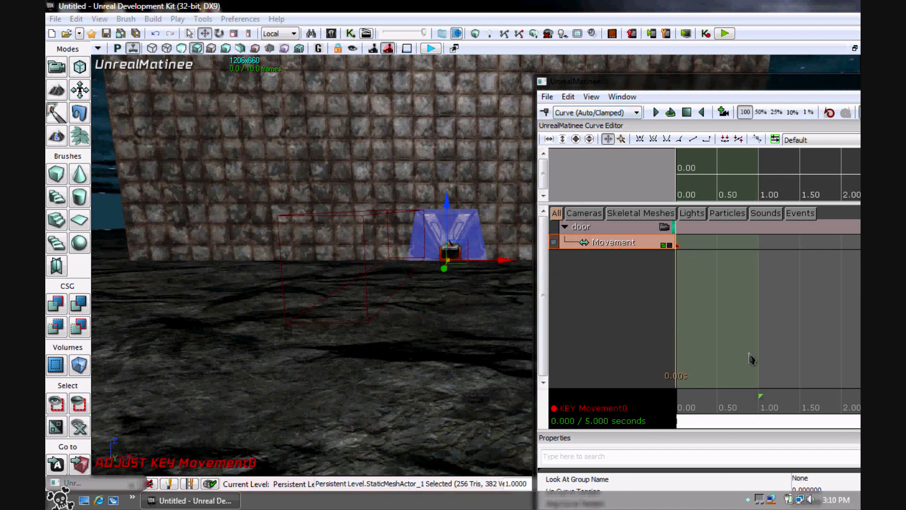
Lower the door below the doorway and key that open position at about 0.72 seconds on the Movement track.
drag(717, 409, 735, 409)
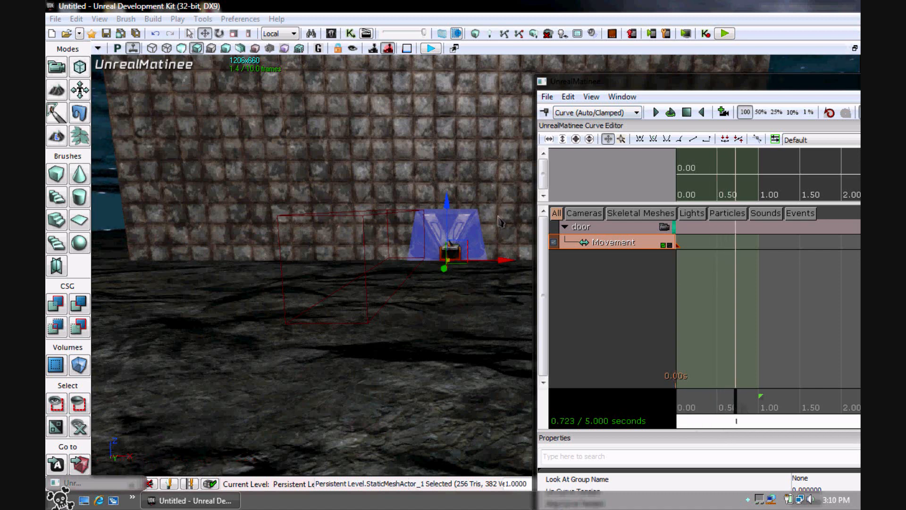
drag(448, 198, 436, 249)
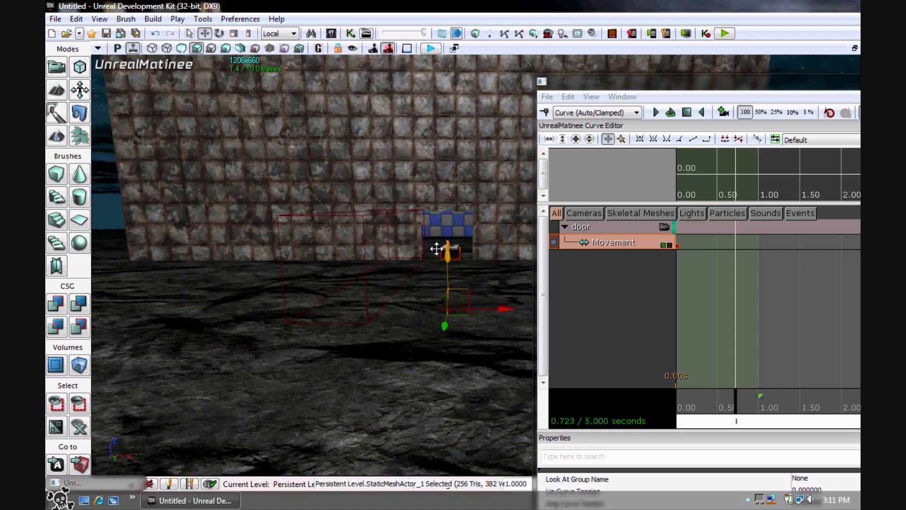
click(546, 115)
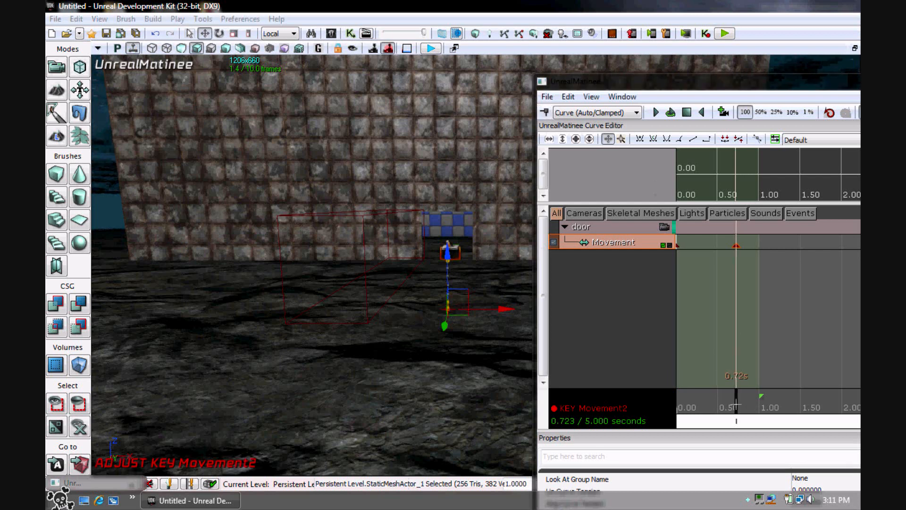
Preview the door movement by scrubbing the timeline and playing the sequence forward and in reverse.
click(709, 407)
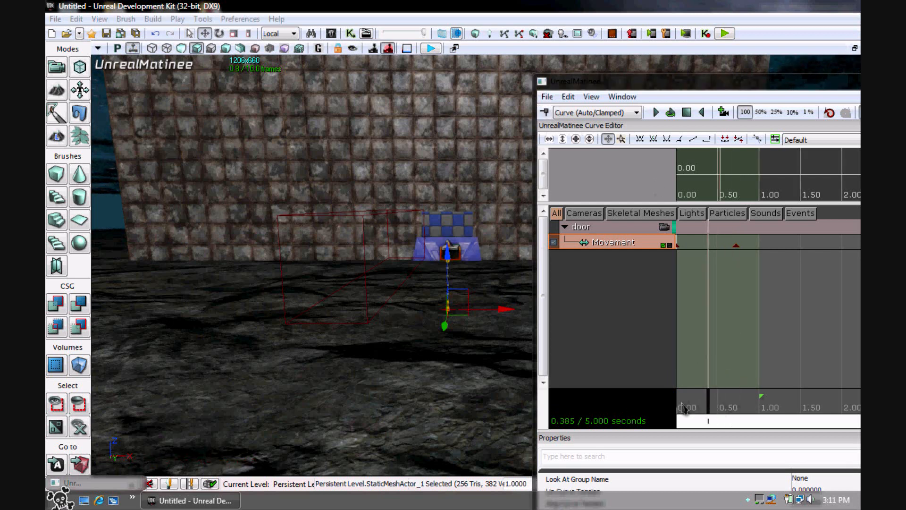
click(683, 407)
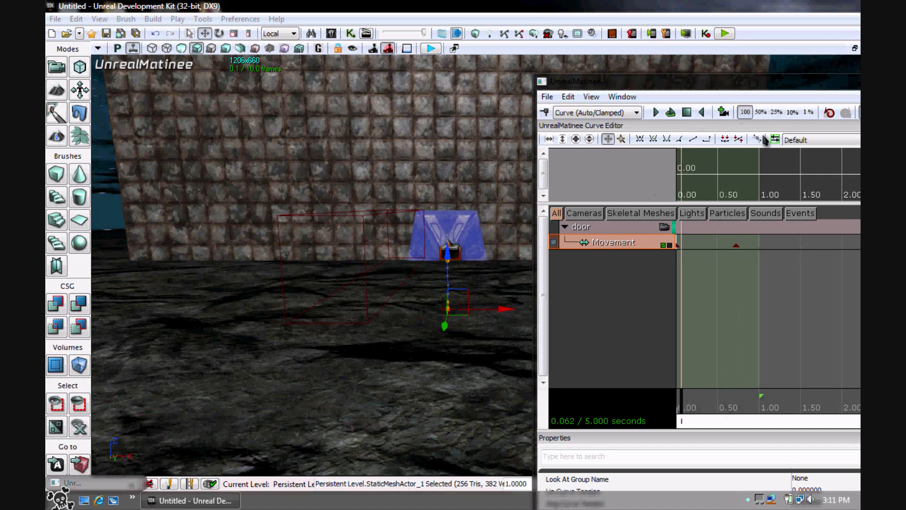
click(655, 113)
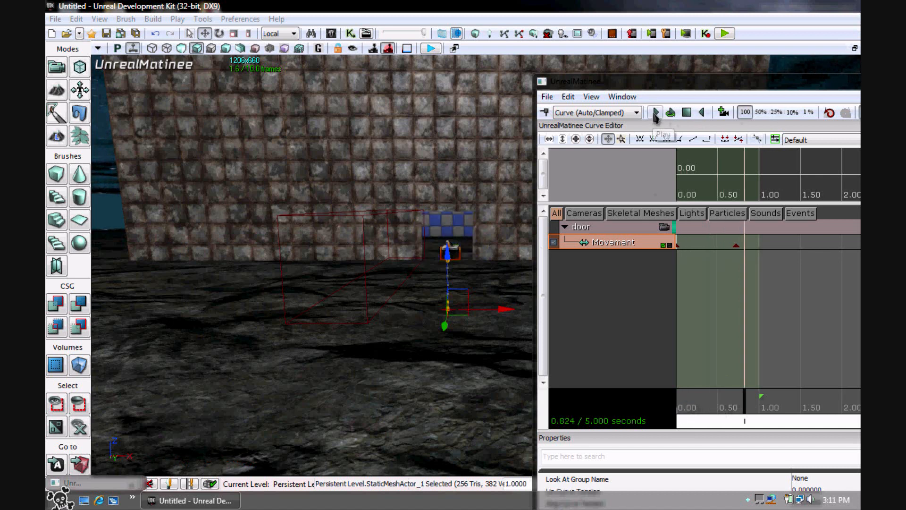
click(702, 113)
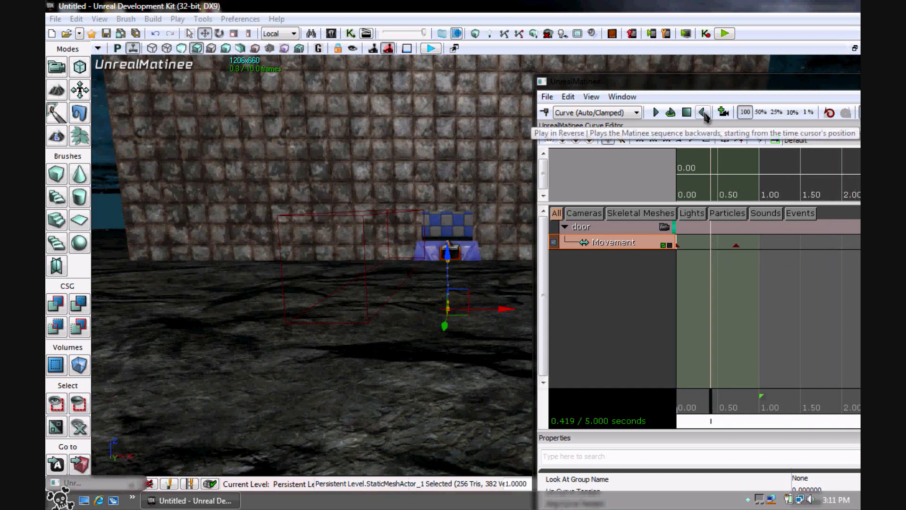
Close the Matinee editor and run Build All on the level.
drag(703, 85, 321, 165)
click(170, 167)
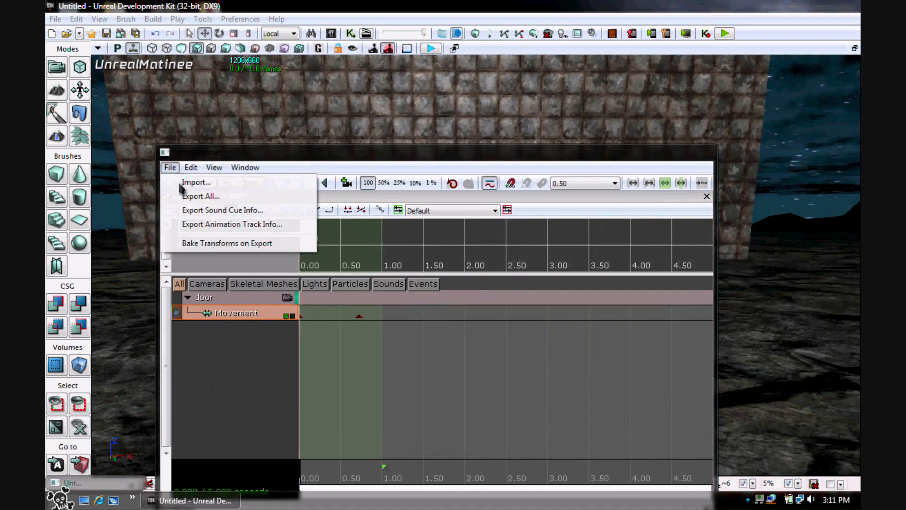
click(451, 167)
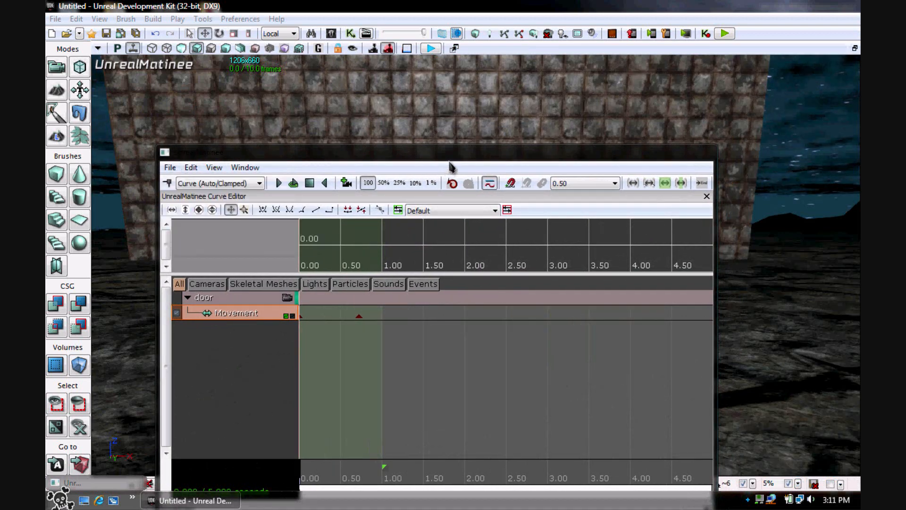
click(707, 151)
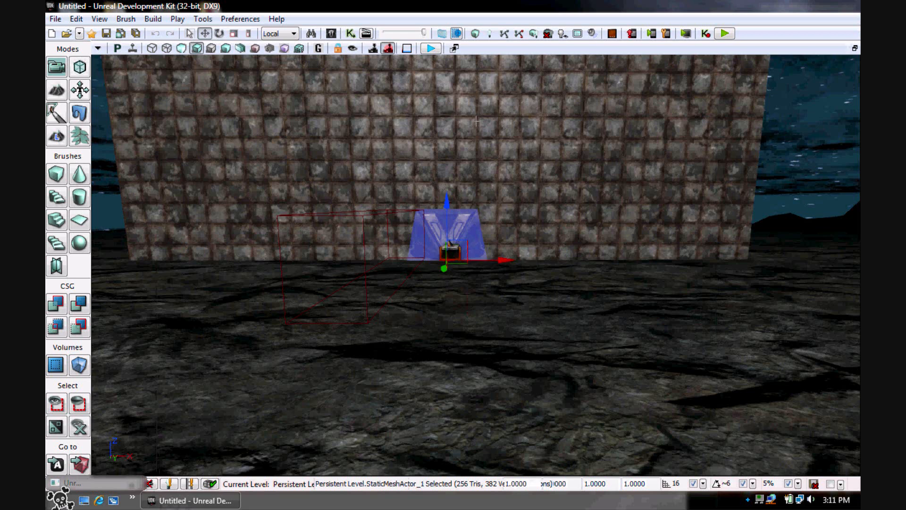
click(154, 19)
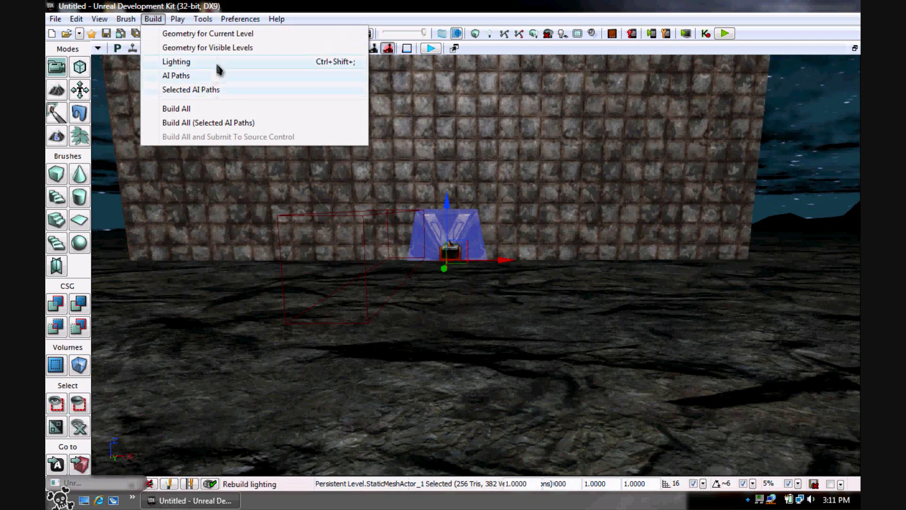
click(188, 115)
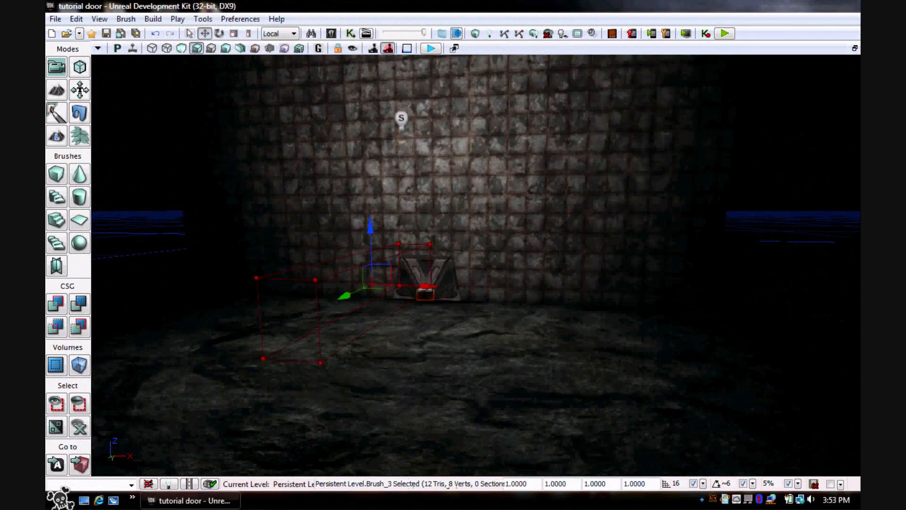
Move up to the door and review its conversion options and InterpActor properties, including the movement physics and collision settings.
mouse_move(476, 265)
right_down()
mouse_move(410, 212)
mouse_move(340, 187)
right_up()
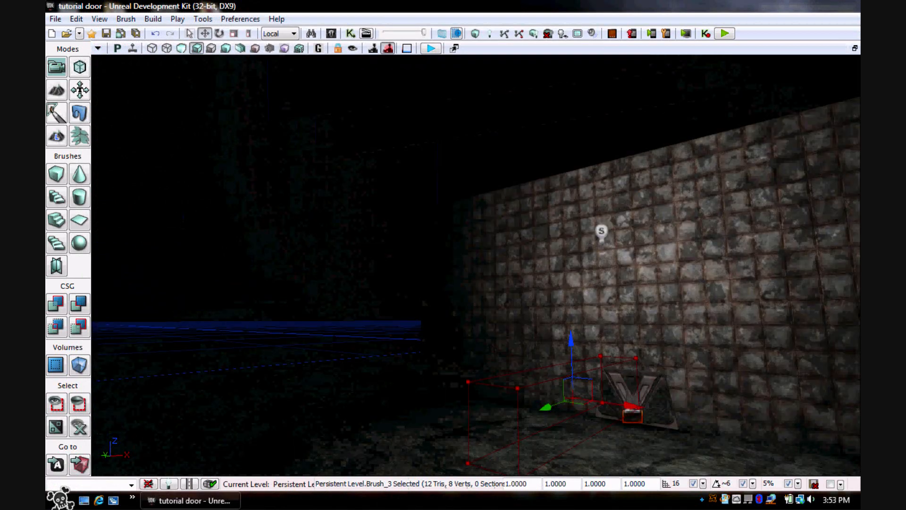
mouse_move(476, 264)
right_down()
mouse_move(543, 261)
mouse_move(599, 232)
mouse_move(661, 216)
mouse_move(557, 279)
mouse_move(597, 342)
mouse_move(387, 297)
mouse_move(319, 351)
mouse_move(441, 254)
mouse_move(489, 274)
mouse_move(481, 297)
right_up()
key(w)
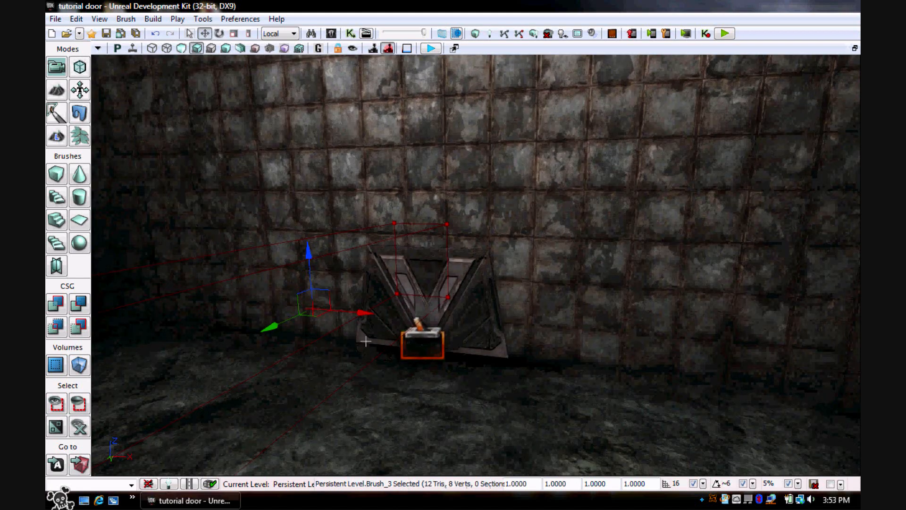
right_click(462, 280)
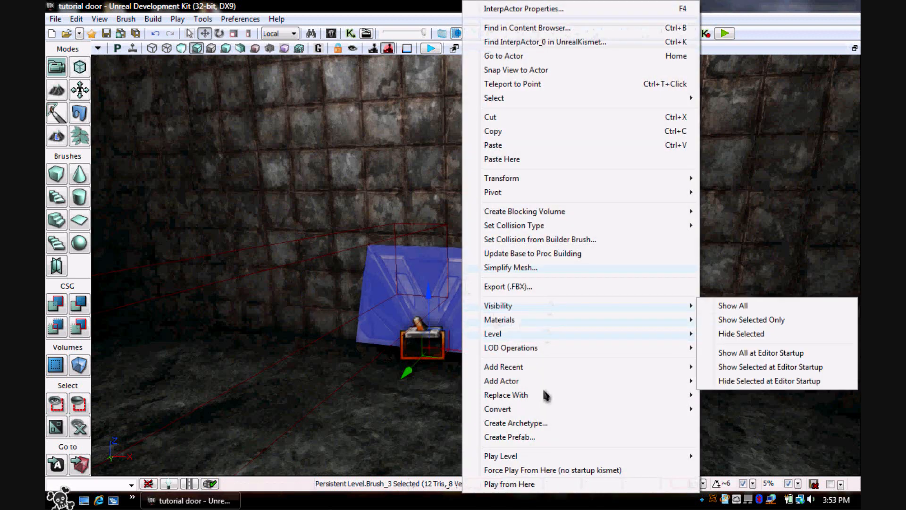
mouse_move(528, 414)
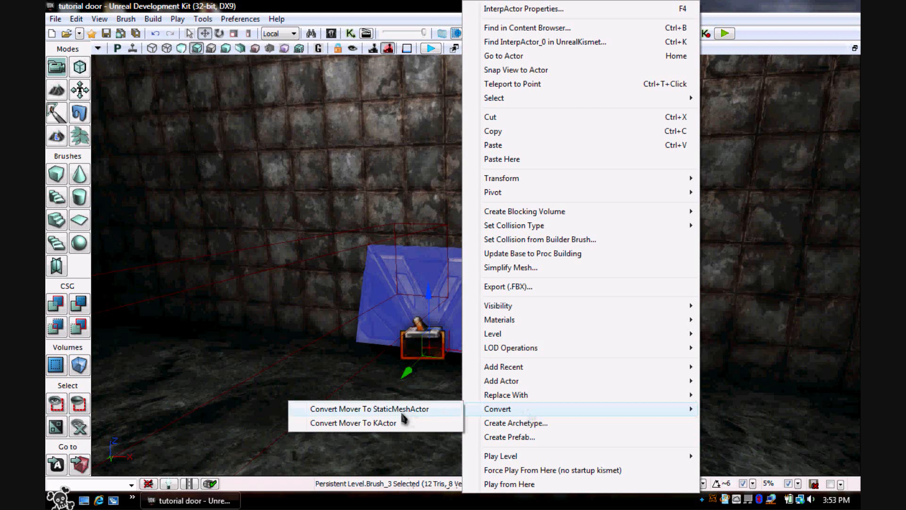
click(522, 10)
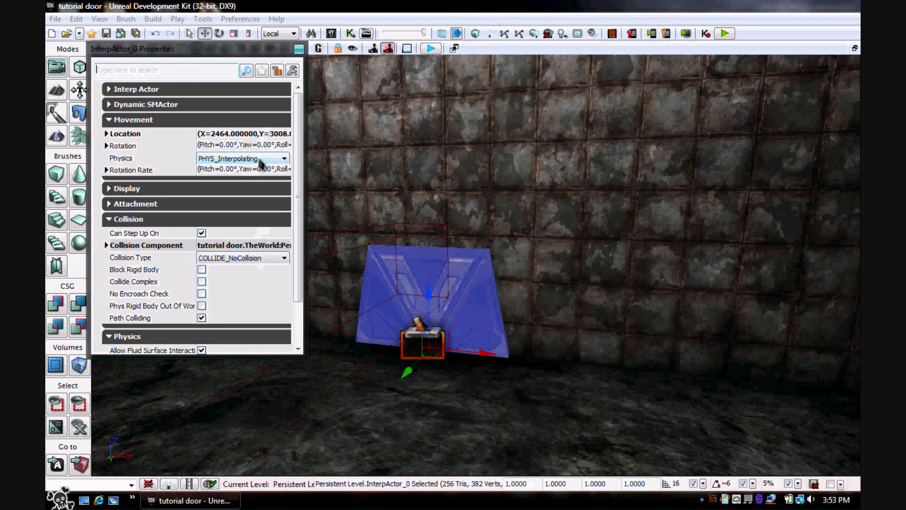
right_click(466, 266)
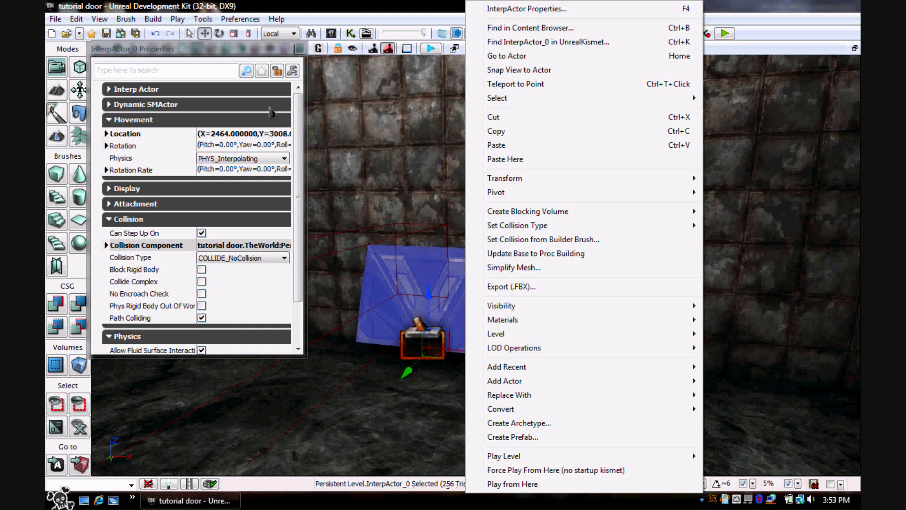
click(215, 51)
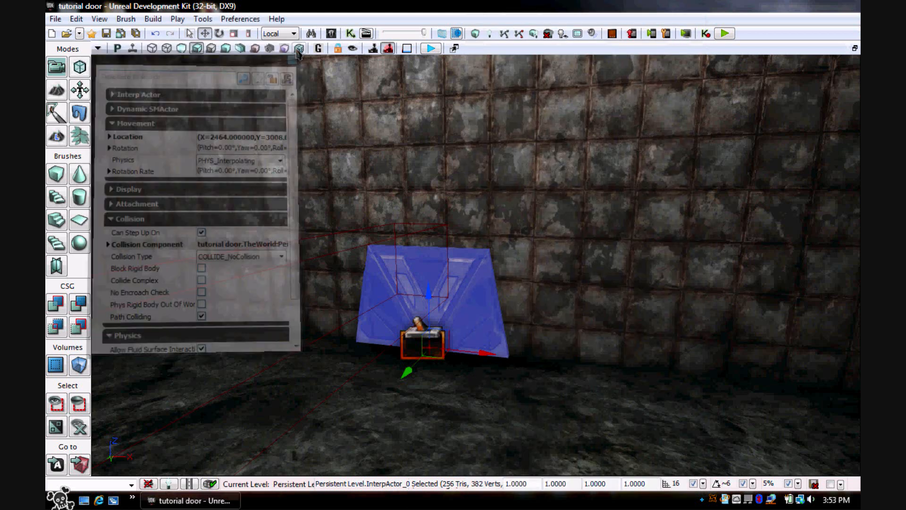
Play the level from the floor in front of the door, walk through the doorway to test the trigger, and quit the preview.
right_drag(398, 385, 418, 410)
key(s)
key(w)
click(452, 399)
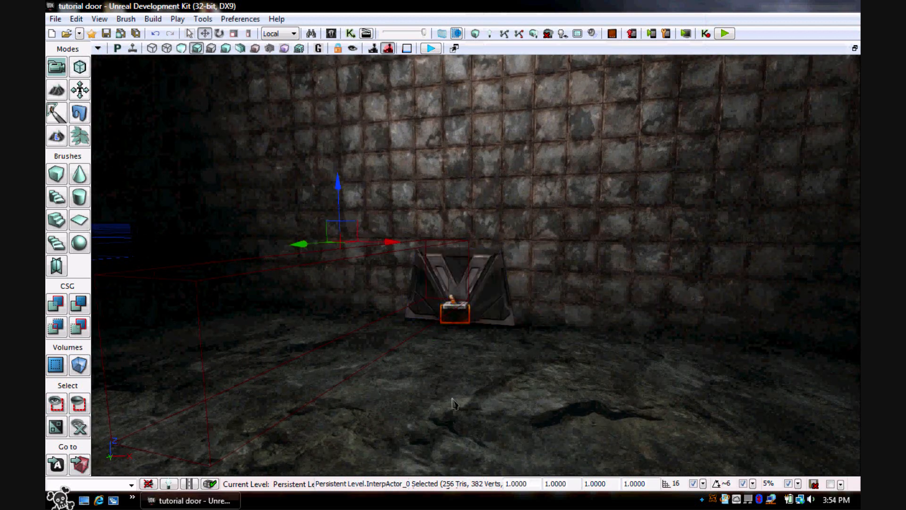
right_click(453, 399)
click(519, 374)
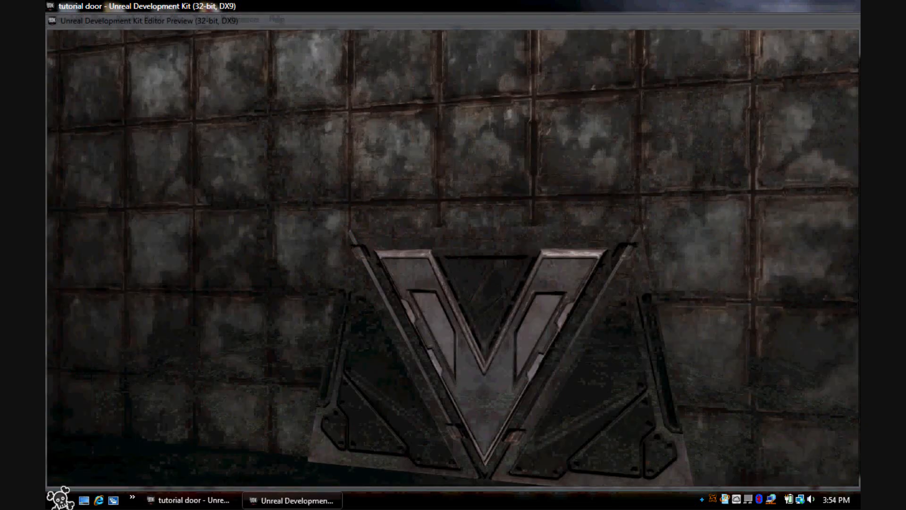
key(w)
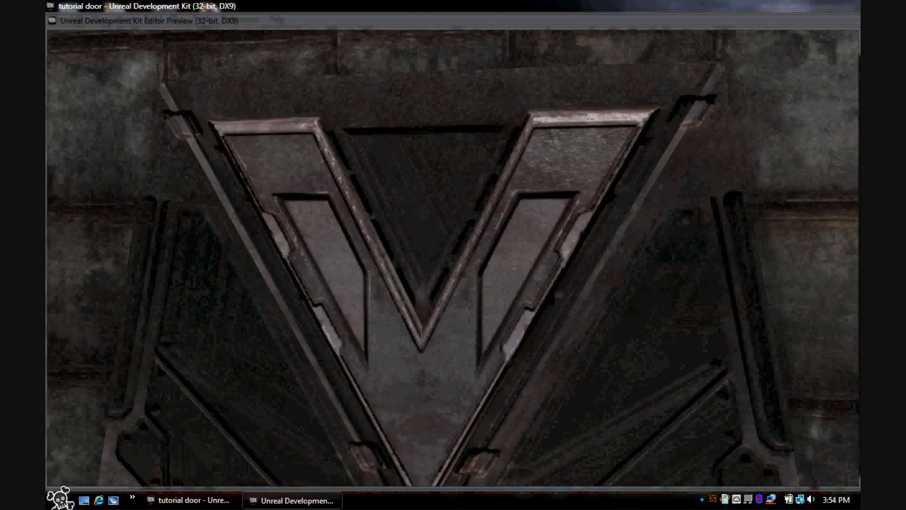
key(w)
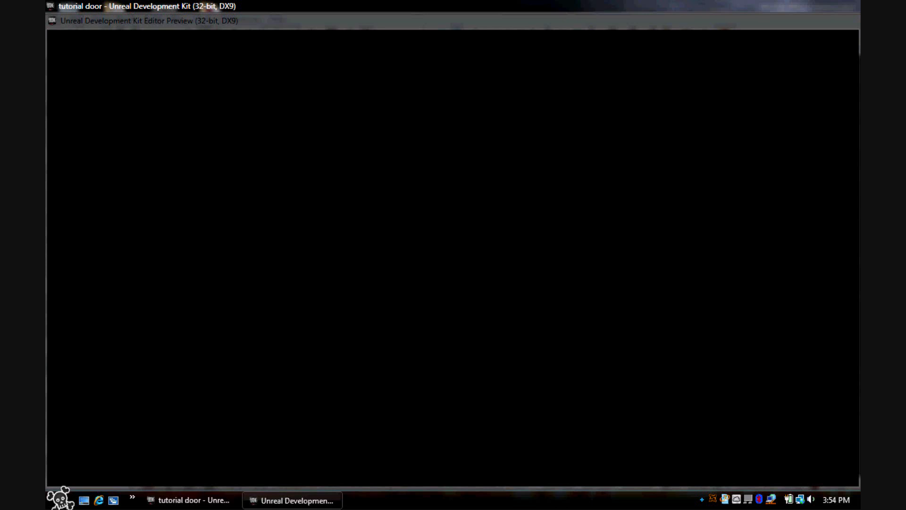
key(s)
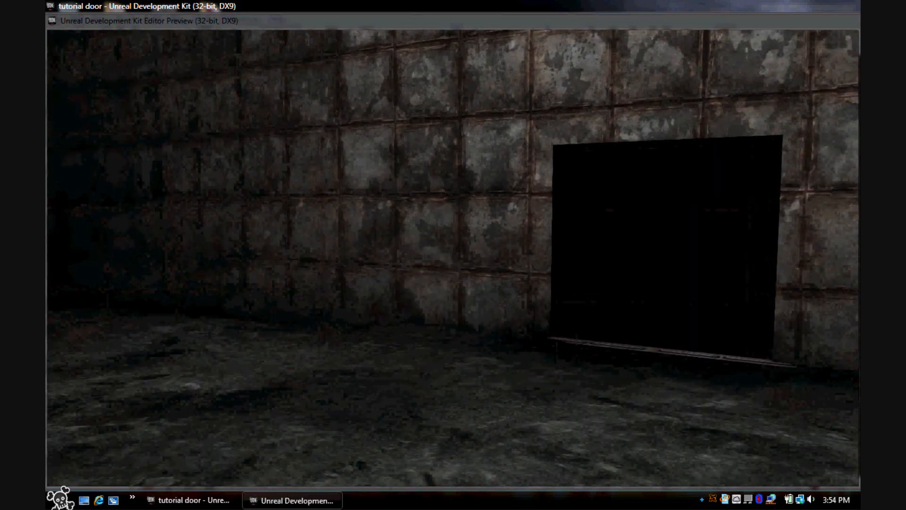
key(Escape)
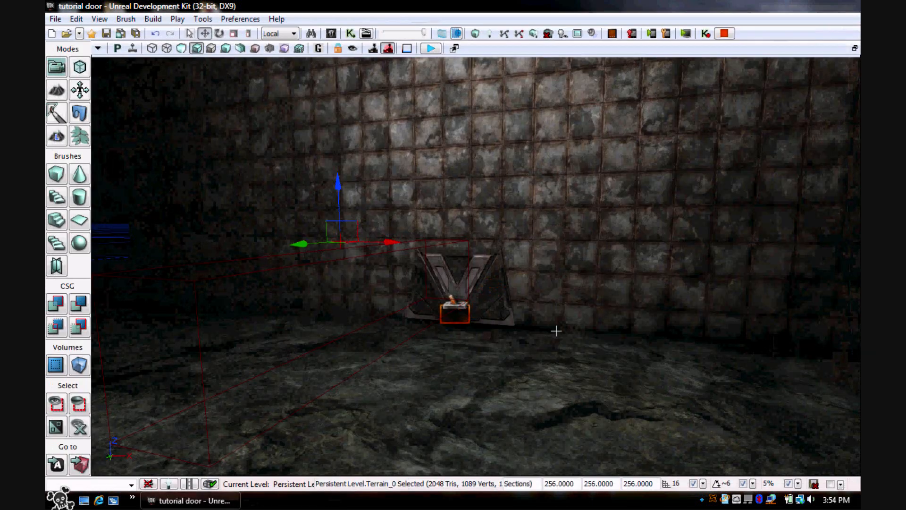
right_drag(476, 265, 394, 248)
drag(475, 264, 513, 196)
right_drag(475, 264, 427, 283)
drag(476, 264, 469, 311)
right_drag(476, 264, 450, 274)
drag(476, 264, 446, 253)
right_drag(508, 389, 543, 376)
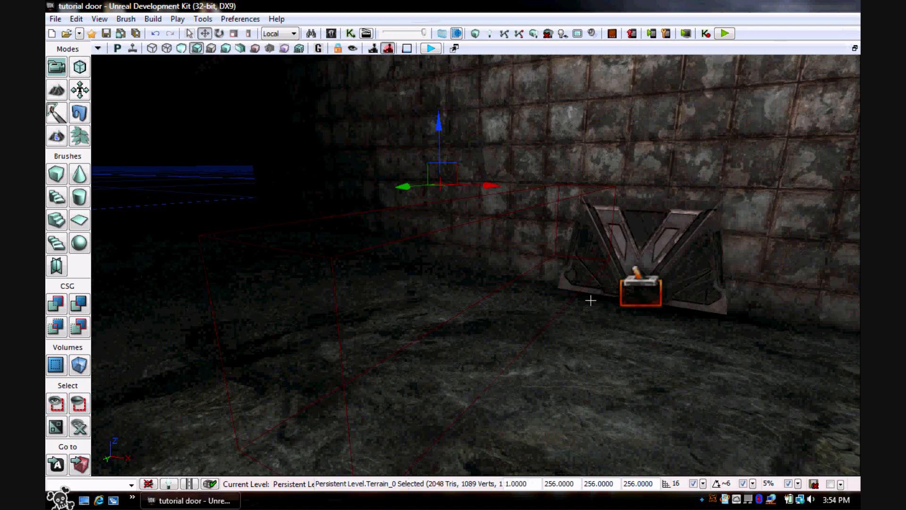
right_drag(543, 376, 545, 355)
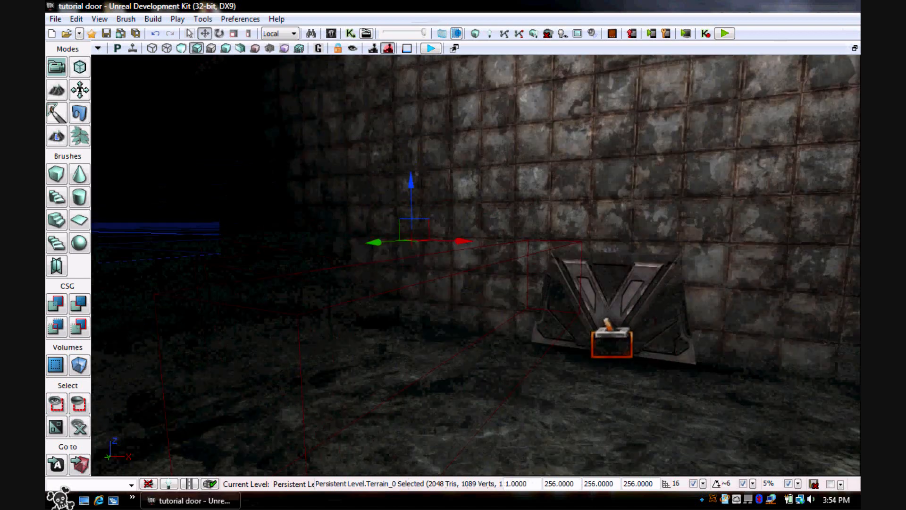
drag(546, 354, 563, 406)
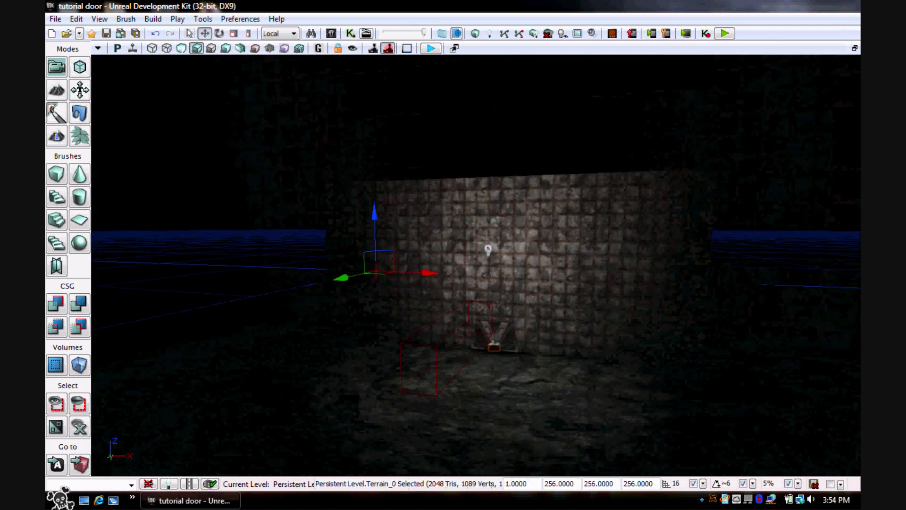
right_drag(562, 406, 570, 412)
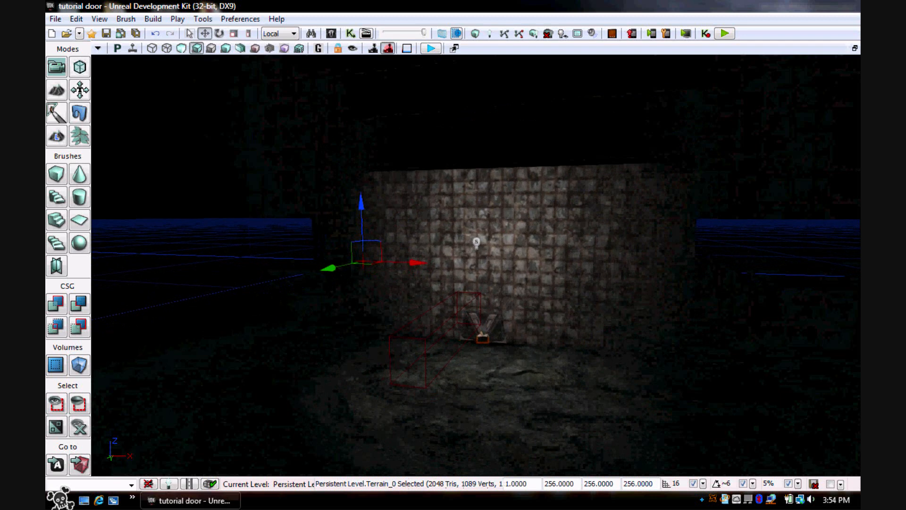